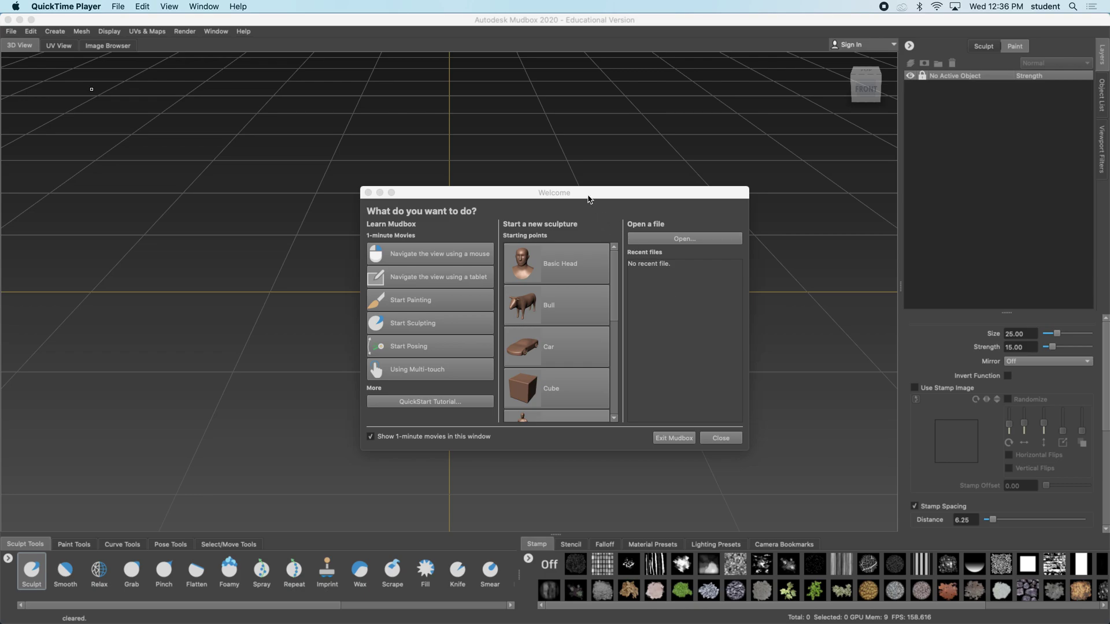
Start a new sculpture from the Basic Head starting point
click(569, 268)
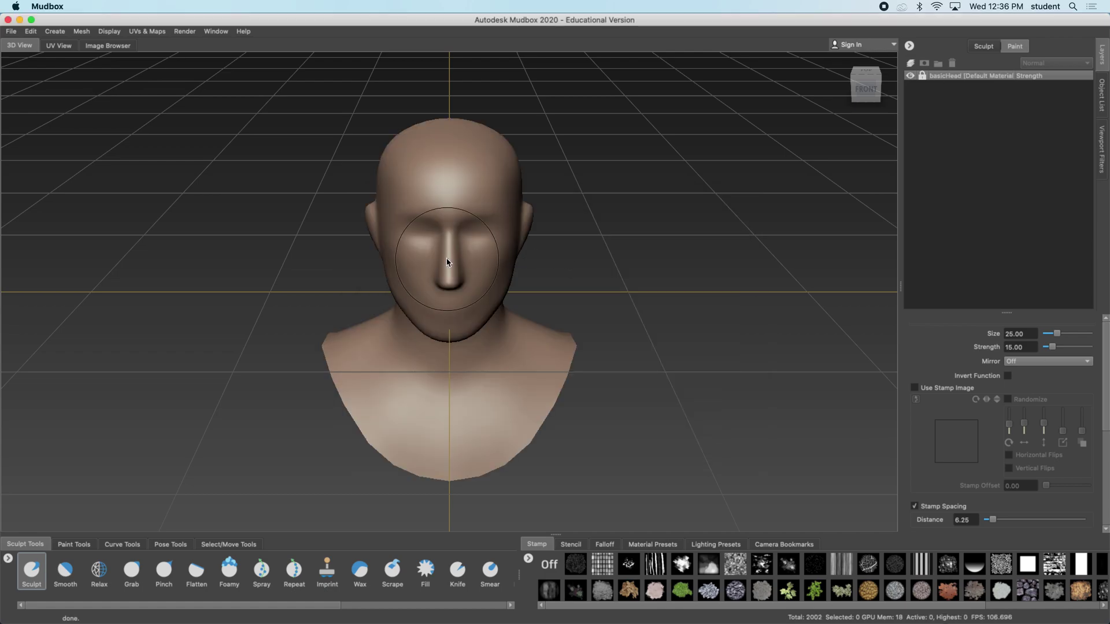
Examine the basic head from several angles and distances by orbiting, panning and zooming around it
alt+drag(440, 263, 483, 256)
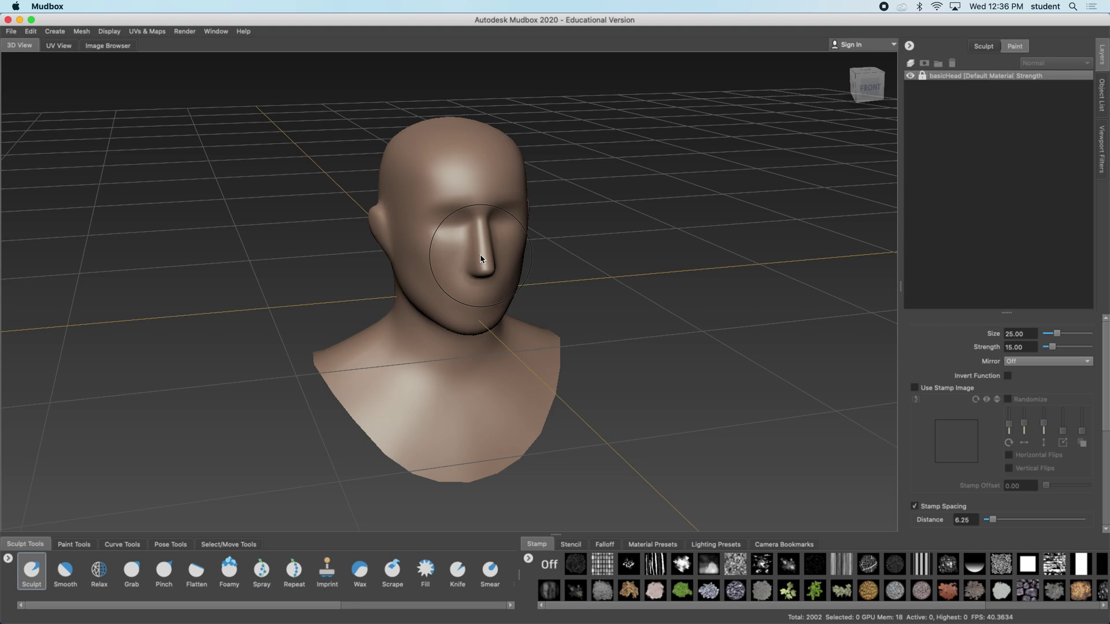
mouse_move(482, 259)
alt+mouse_down()
mouse_move(521, 256)
mouse_move(500, 261)
alt+mouse_up()
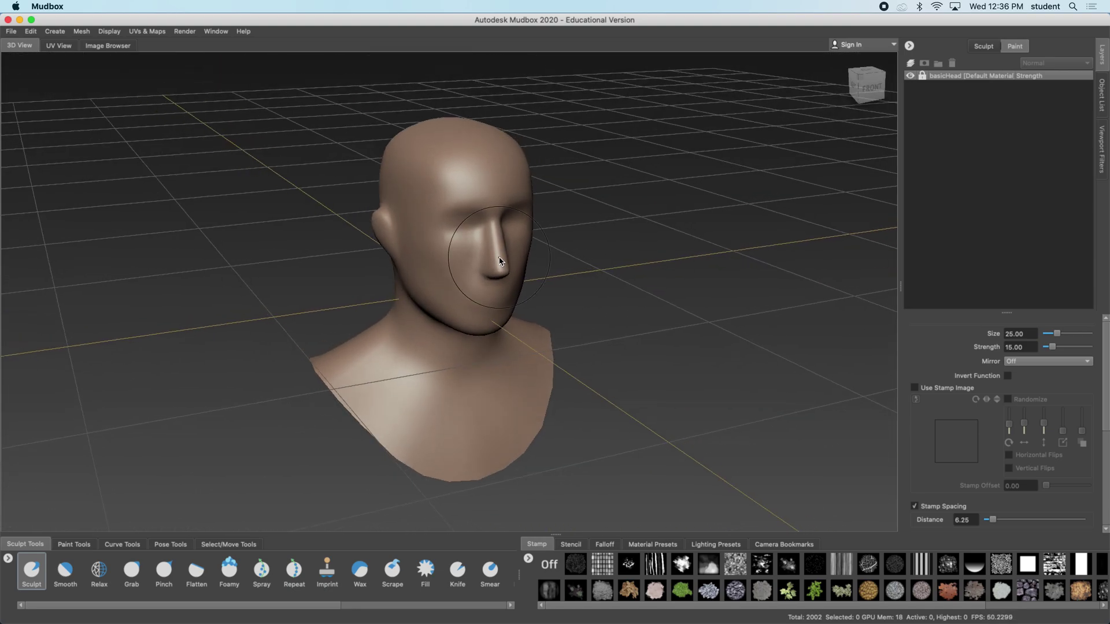
mouse_move(500, 261)
alt+mouse_down()
mouse_move(509, 262)
mouse_move(396, 257)
mouse_move(498, 256)
alt+mouse_up()
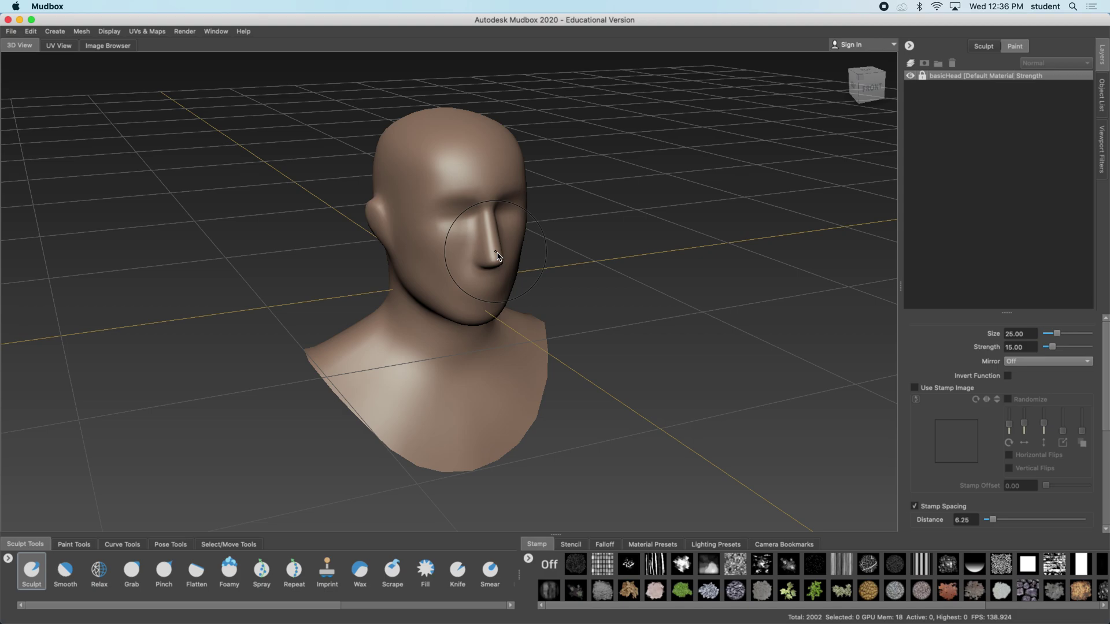
mouse_move(498, 256)
alt+mouse_down()
mouse_move(444, 262)
mouse_move(477, 256)
alt+mouse_up()
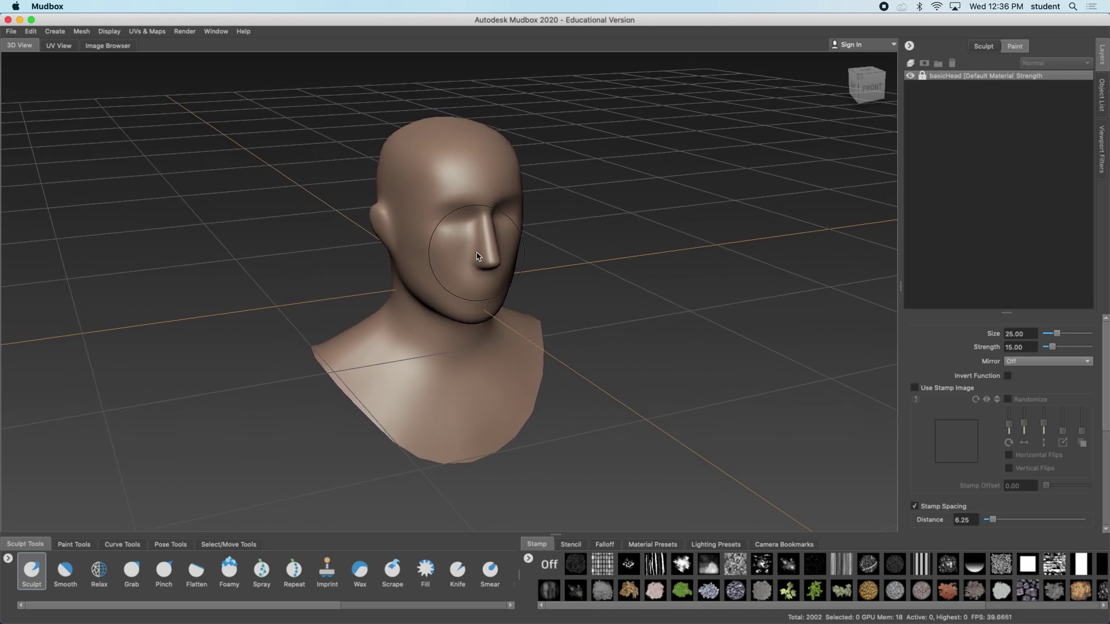
scroll(477, 256, down, 2)
scroll(478, 256, up, 3)
scroll(477, 256, down, 3)
scroll(478, 256, up, 4)
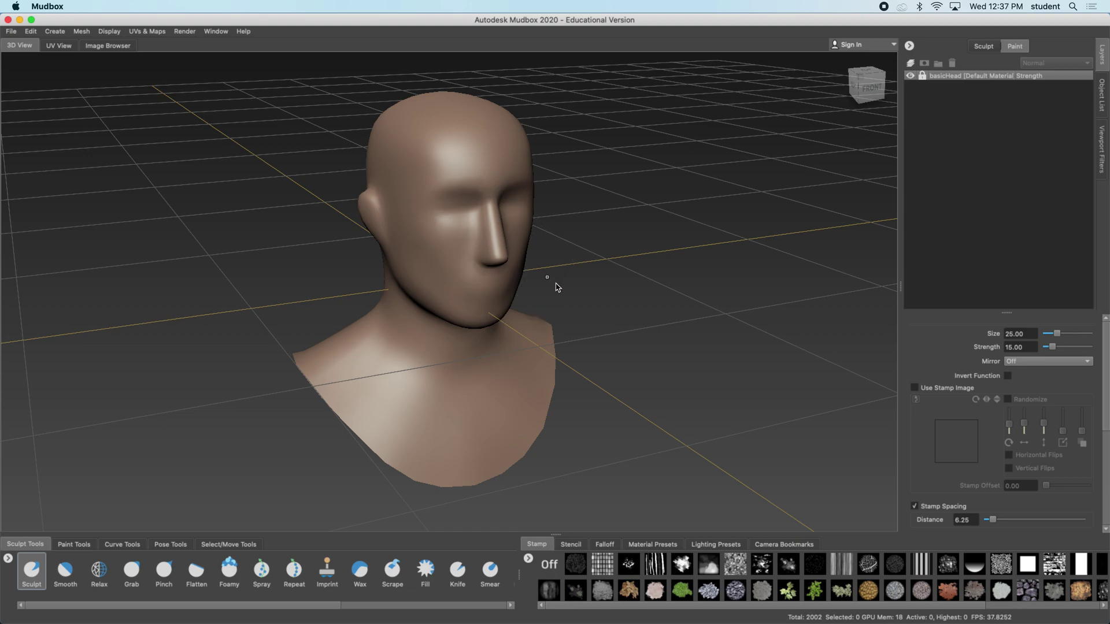
mouse_move(555, 285)
alt+mouse_down()
mouse_move(528, 279)
mouse_move(547, 288)
alt+mouse_up()
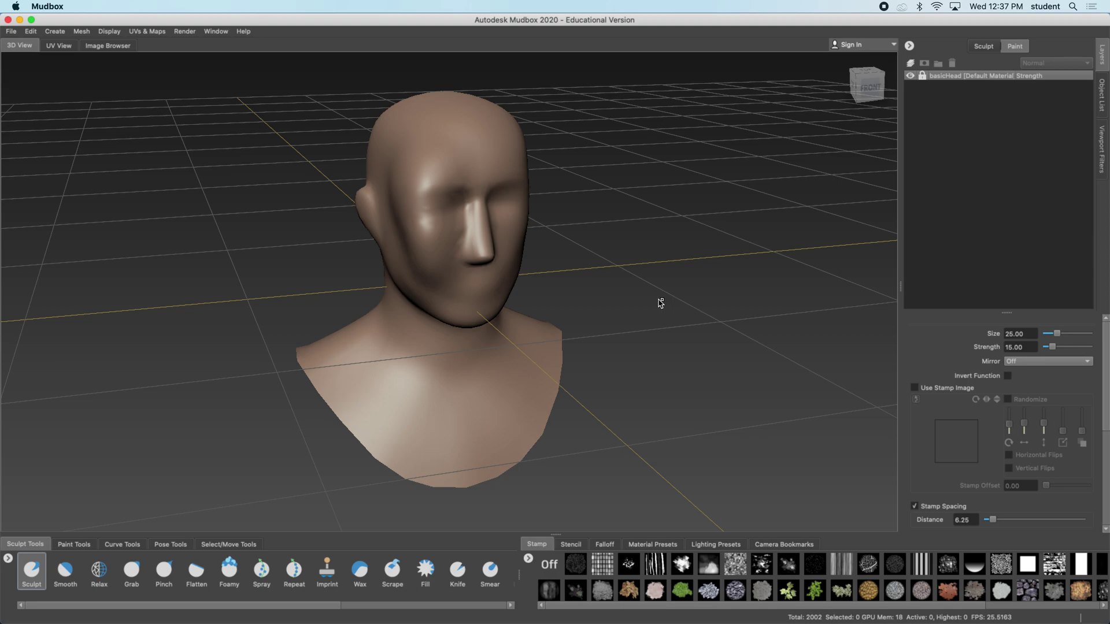
alt+drag(660, 303, 696, 322)
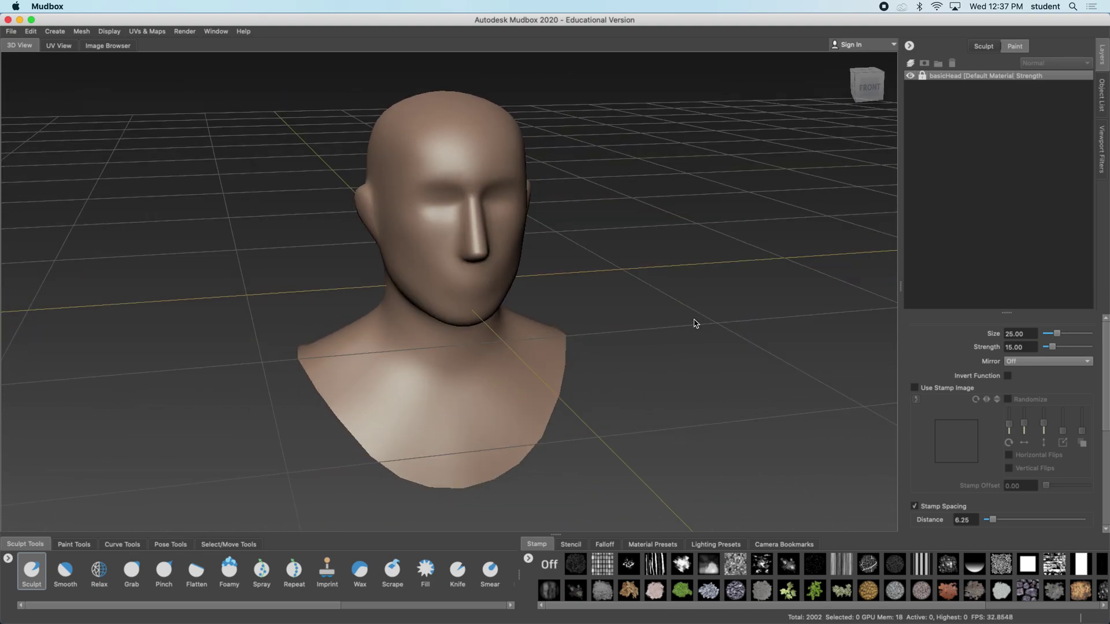
Set the Sculpt brush's mirroring to the X axis
click(1031, 363)
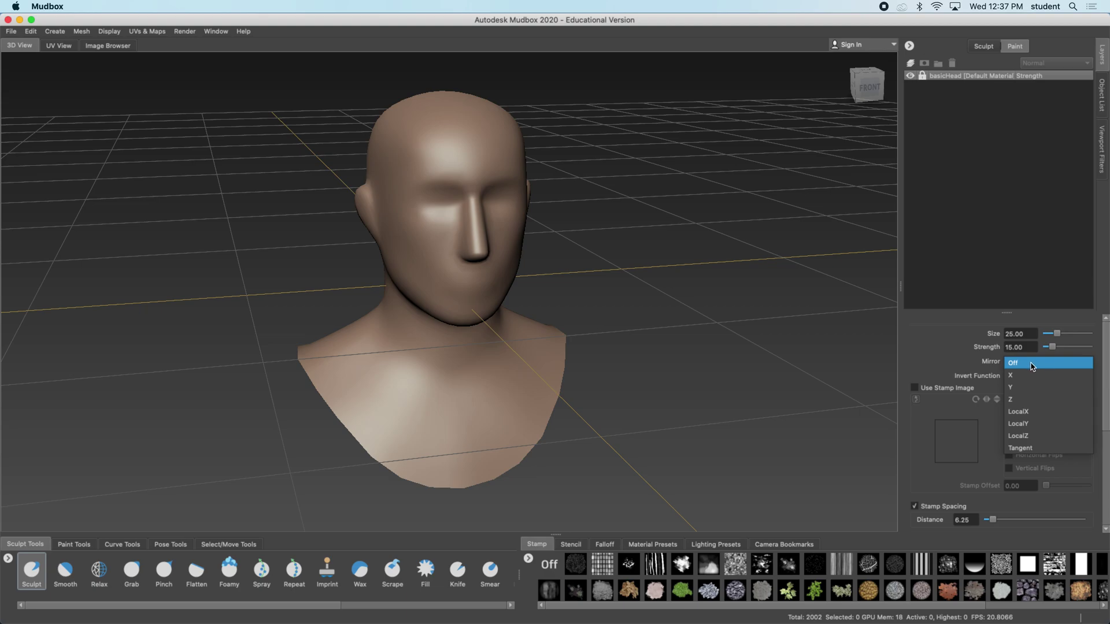
click(1031, 363)
click(1031, 363)
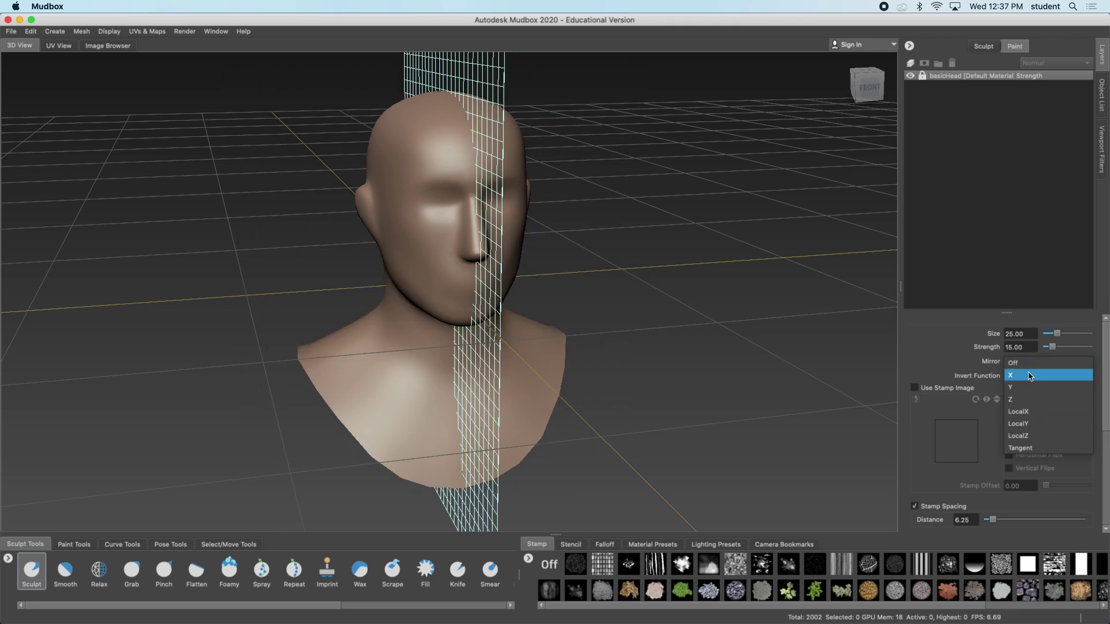
click(1030, 376)
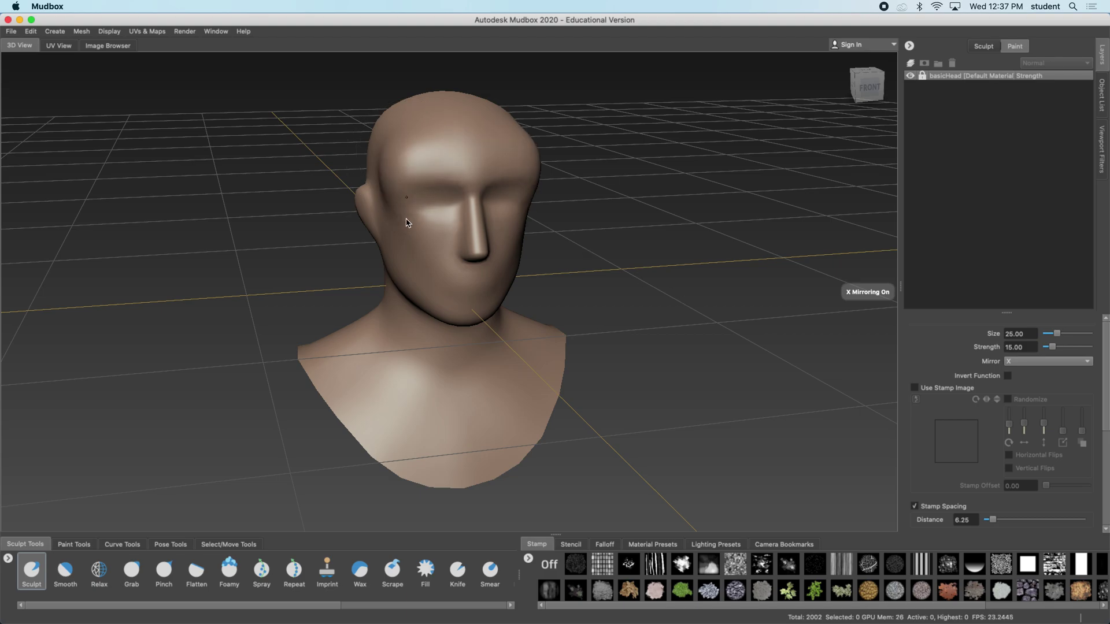
Try the Sculpt brush with mirrored strokes on the face, checking the head from different angles
drag(407, 219, 408, 254)
mouse_move(570, 277)
alt+mouse_down()
mouse_move(509, 271)
mouse_move(630, 282)
alt+mouse_up()
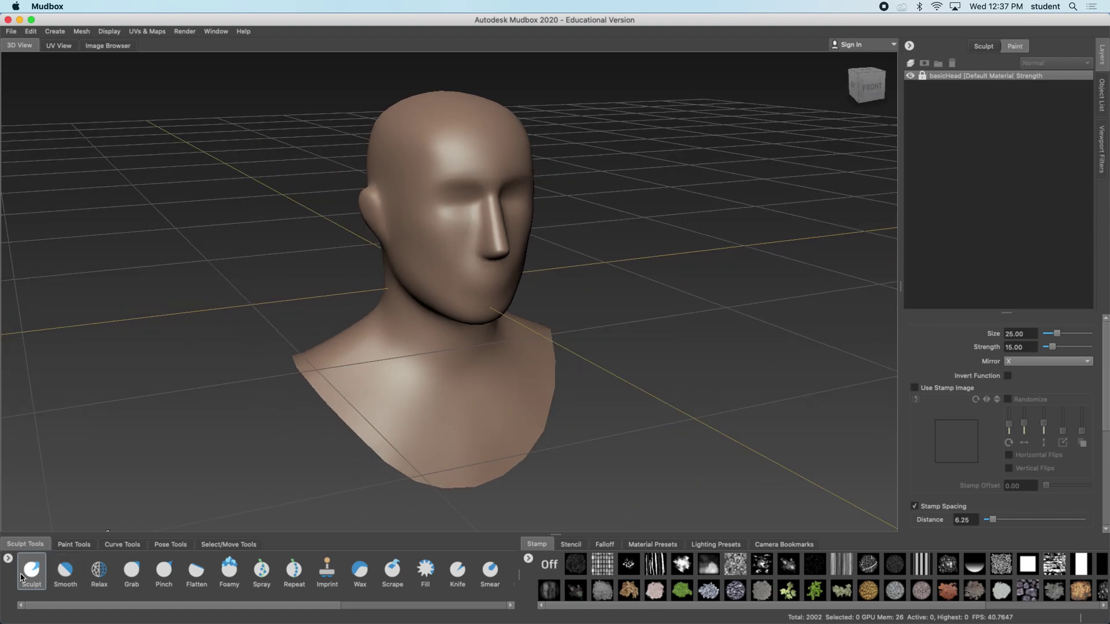
alt+drag(365, 325, 363, 340)
mouse_move(432, 191)
mouse_down()
mouse_move(440, 279)
mouse_move(523, 299)
mouse_up()
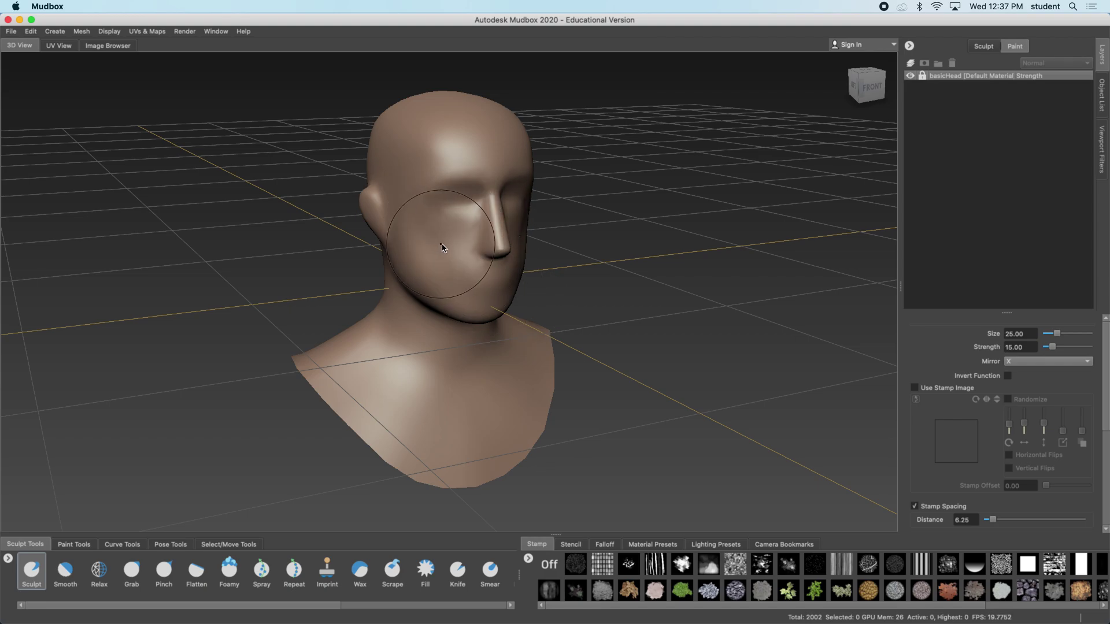
mouse_move(441, 198)
alt+mouse_down()
mouse_move(503, 255)
mouse_move(483, 235)
alt+mouse_up()
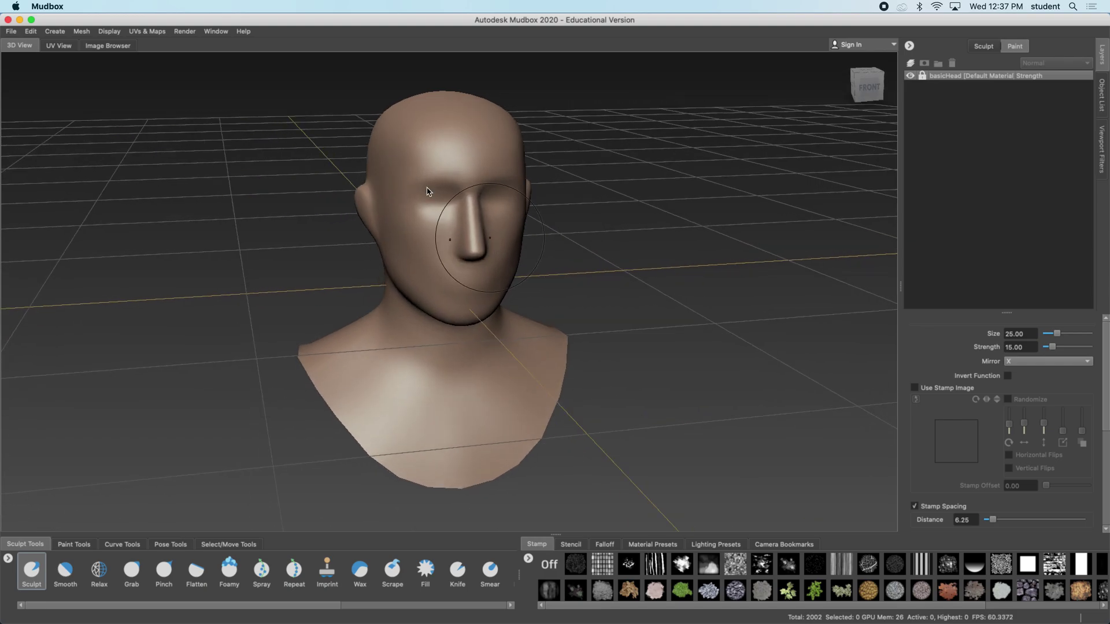
Try carving mirrored hollows across the brow and eyes with the inverted Sculpt brush, and undo them
mouse_move(438, 153)
ctrl+mouse_down()
mouse_move(409, 180)
mouse_move(426, 192)
ctrl+mouse_up()
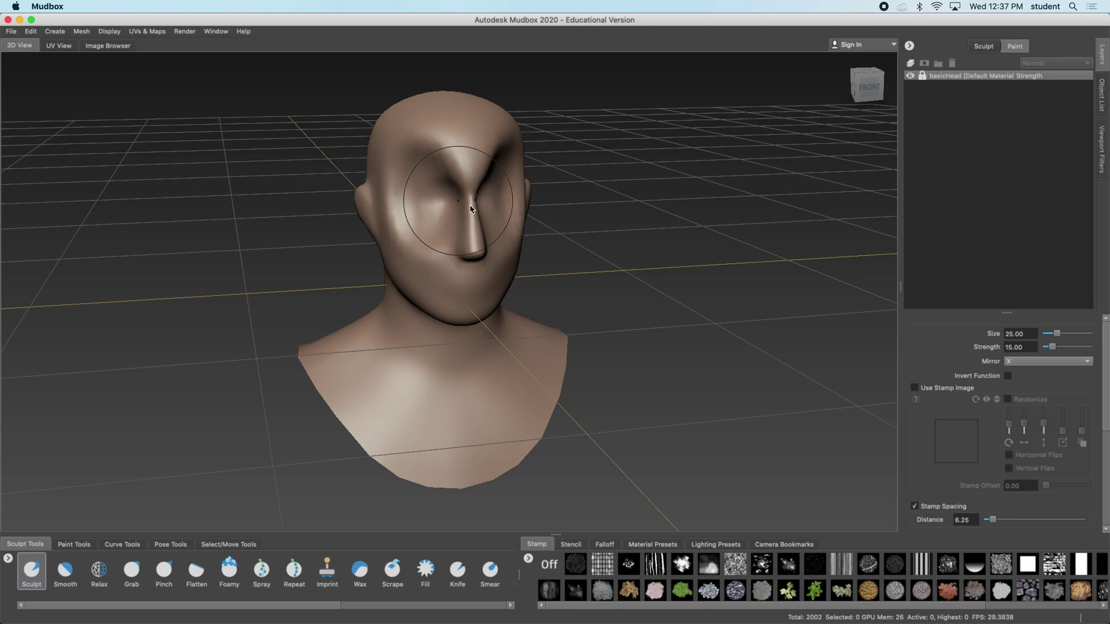
key(super+z)
key(super+z)
key(super+z)
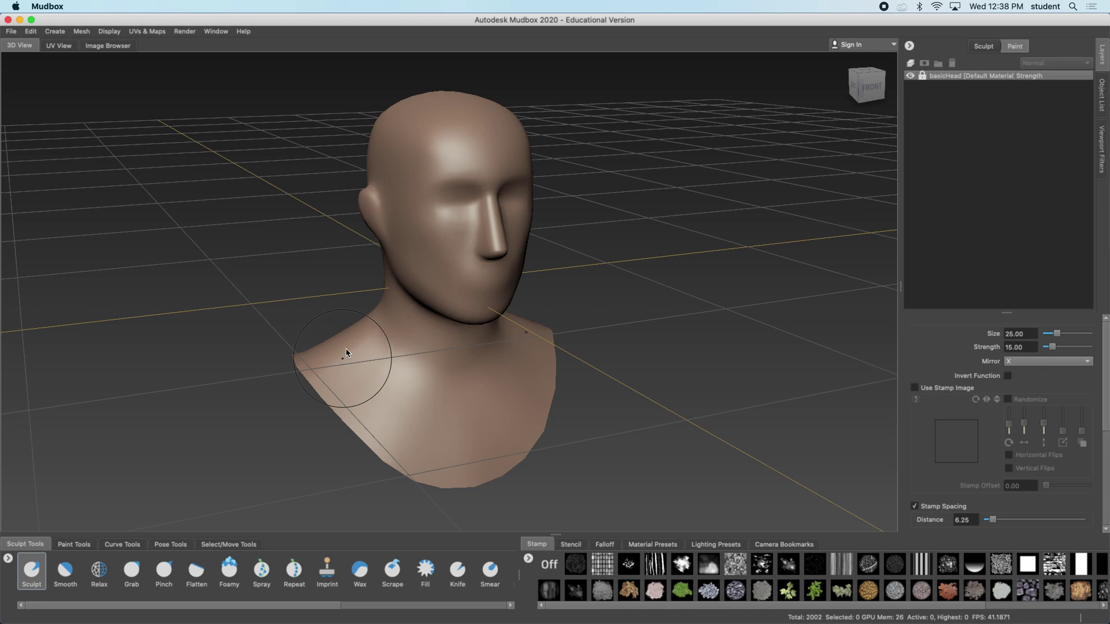
Try the Smooth brush at strength 100 on the neck and face of the head
click(63, 579)
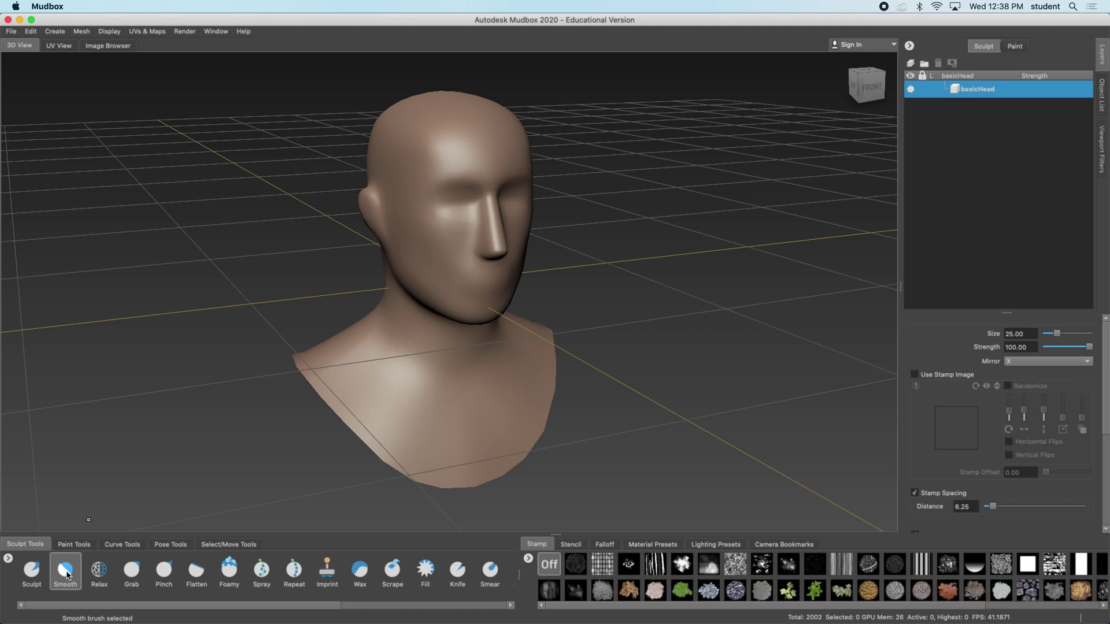
mouse_move(439, 341)
mouse_down()
mouse_move(466, 231)
mouse_move(453, 265)
mouse_move(470, 252)
mouse_move(389, 246)
mouse_move(436, 255)
mouse_up()
alt+right_drag(434, 268, 495, 305)
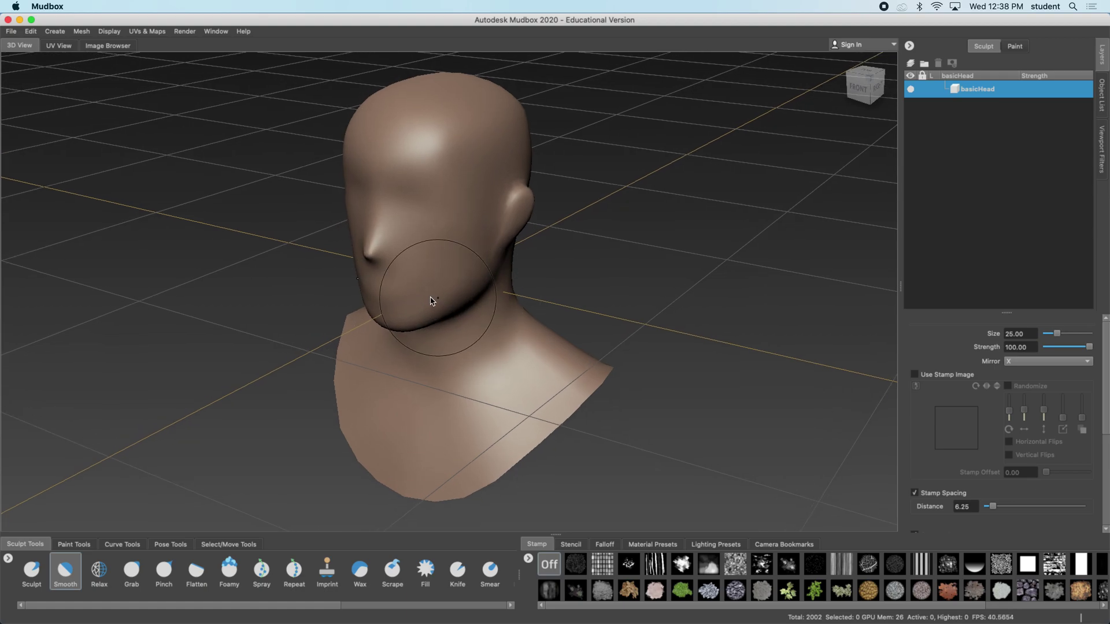
mouse_move(432, 301)
alt+mouse_down()
mouse_move(520, 307)
mouse_move(512, 297)
mouse_move(496, 314)
mouse_move(516, 321)
mouse_move(451, 277)
alt+mouse_up()
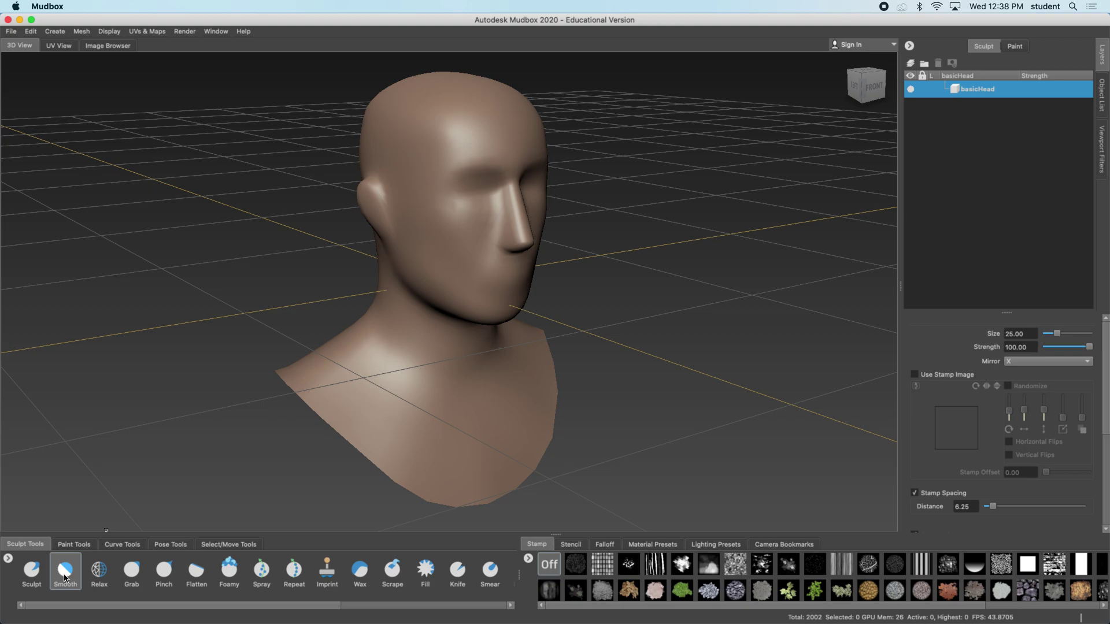
Try building up both cheeks with the Sculpt brush at strength 15 and temporarily smoothing the raised areas
click(30, 572)
mouse_move(370, 324)
alt+mouse_down()
mouse_move(421, 248)
mouse_move(451, 261)
alt+mouse_up()
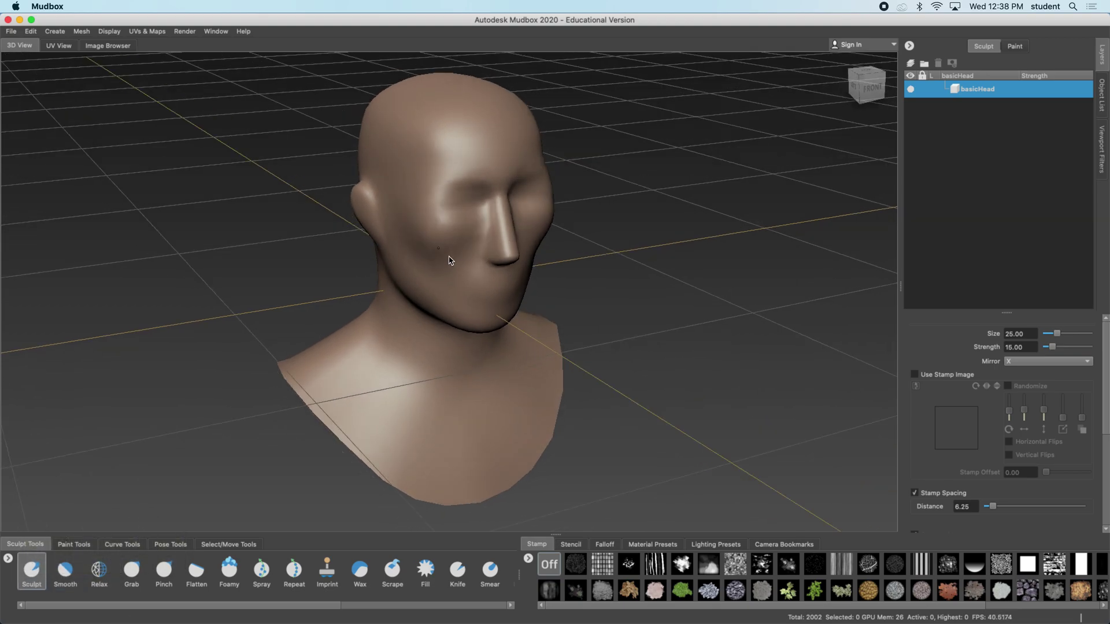
click(451, 260)
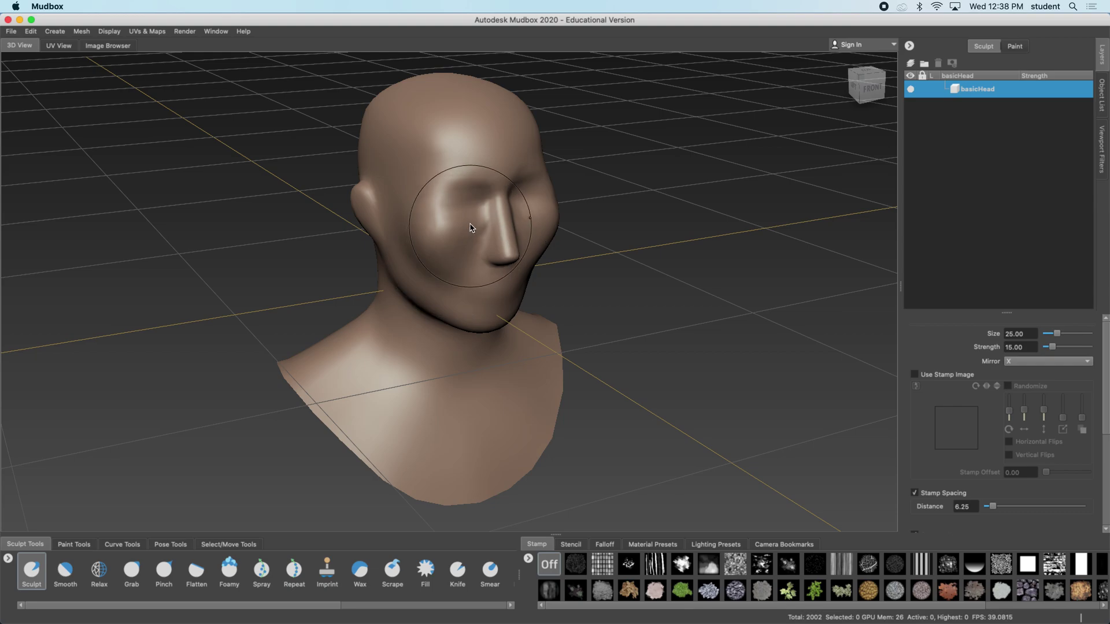
mouse_move(466, 211)
shift+mouse_down()
mouse_move(456, 252)
mouse_move(507, 240)
mouse_move(492, 251)
mouse_move(471, 190)
mouse_move(500, 252)
shift+mouse_up()
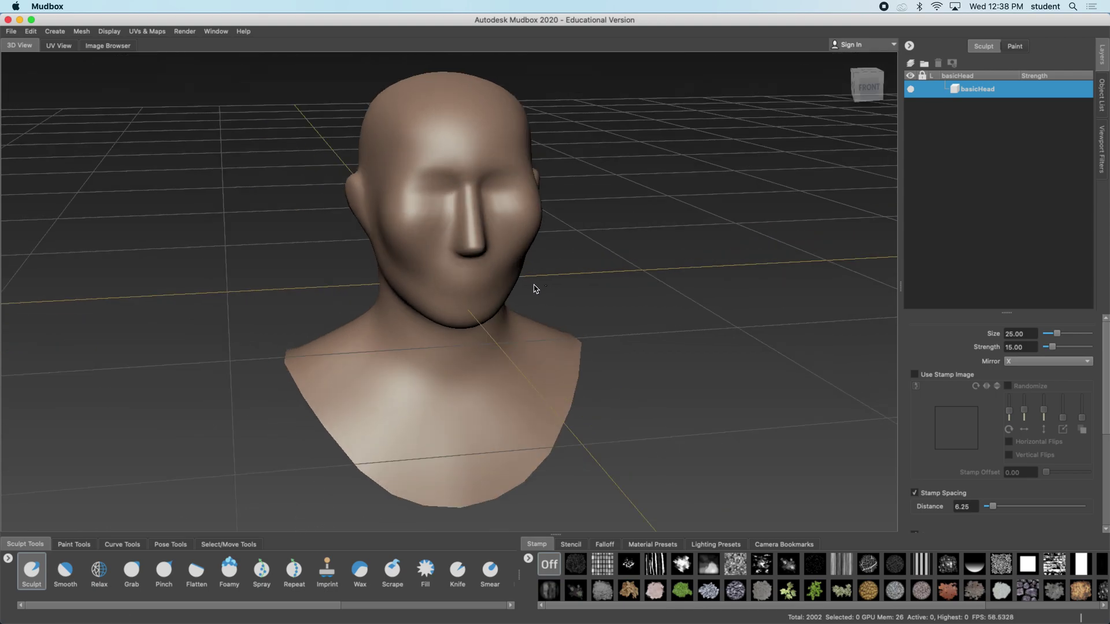
alt+drag(534, 285, 587, 304)
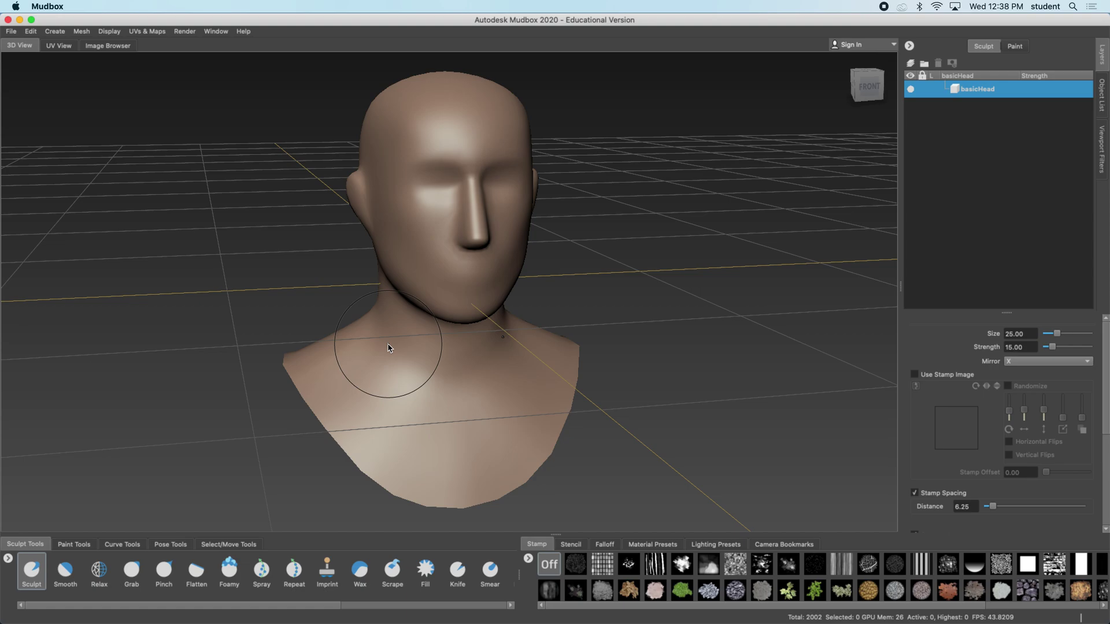
alt+drag(347, 341, 405, 342)
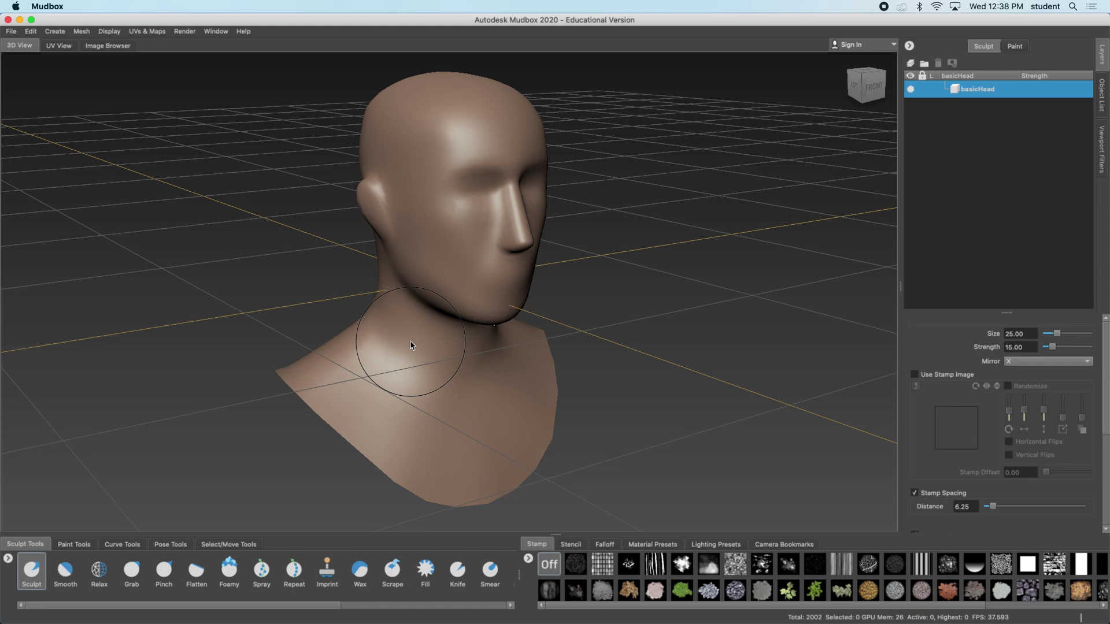
Select the Relax brush and turn on the wireframe display of the head mesh
click(98, 577)
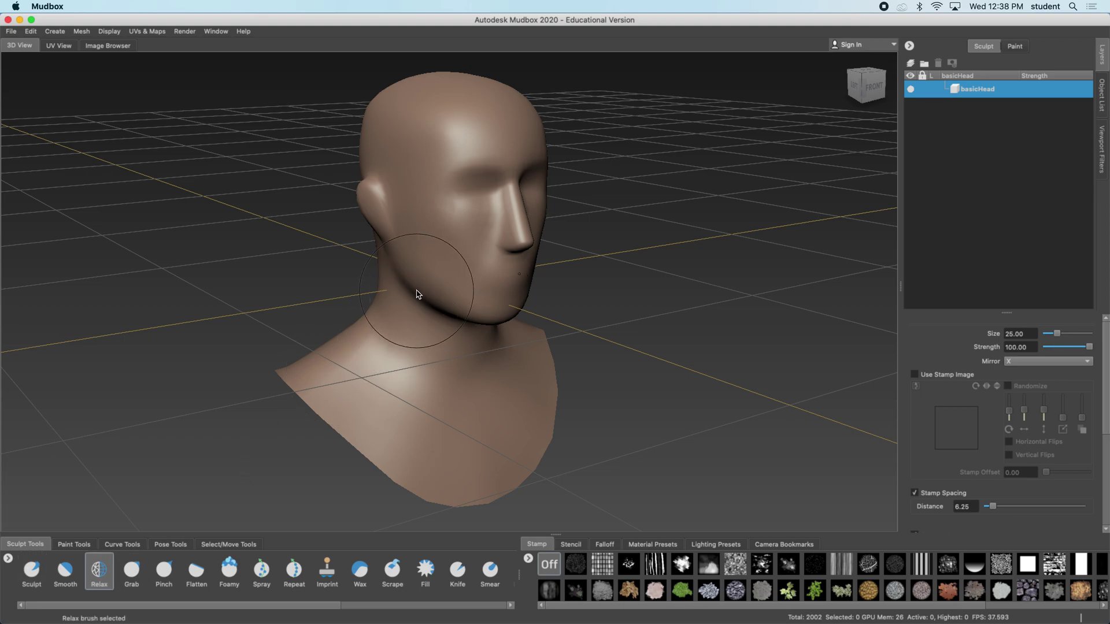
click(109, 32)
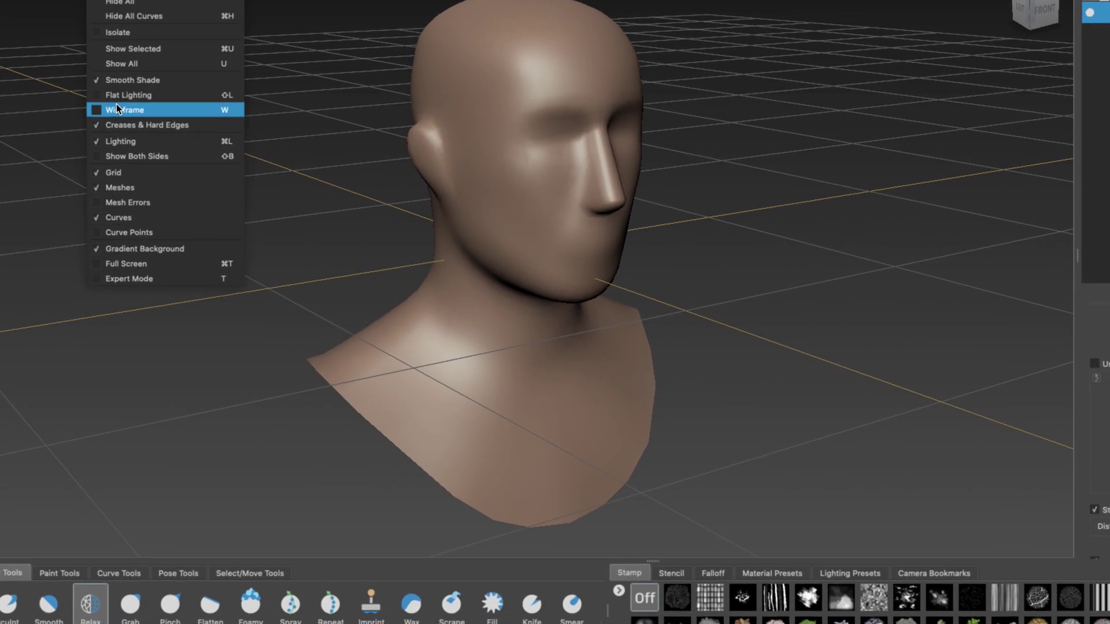
click(122, 200)
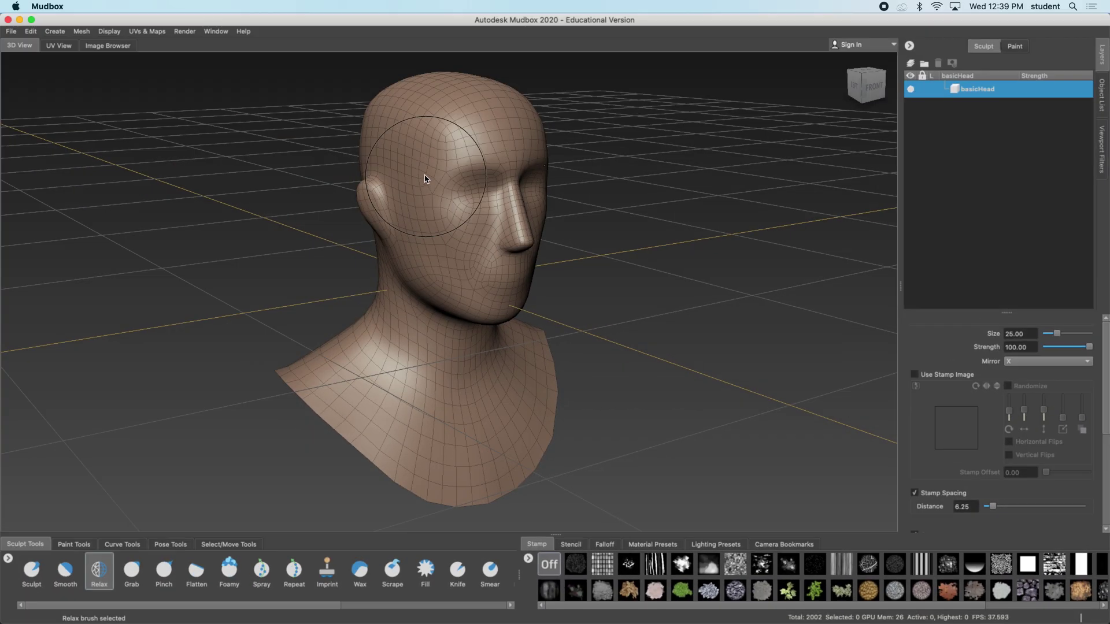
Examine the wireframe topology around the eyes, nose and mouth up close from different angles
alt+drag(515, 247, 463, 223)
scroll(454, 178, down, 2)
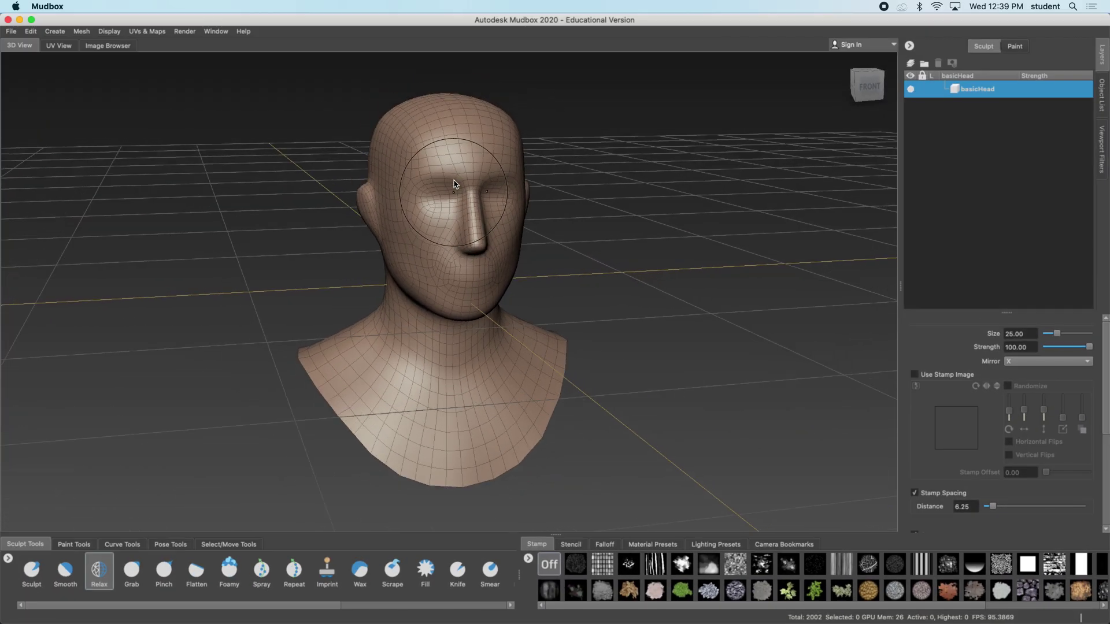
scroll(454, 178, up, 4)
alt+middle_drag(454, 177, 426, 233)
alt+drag(426, 233, 466, 232)
alt+middle_drag(466, 232, 458, 197)
mouse_move(458, 202)
alt+mouse_down()
mouse_move(463, 230)
mouse_move(449, 233)
mouse_move(456, 220)
alt+mouse_up()
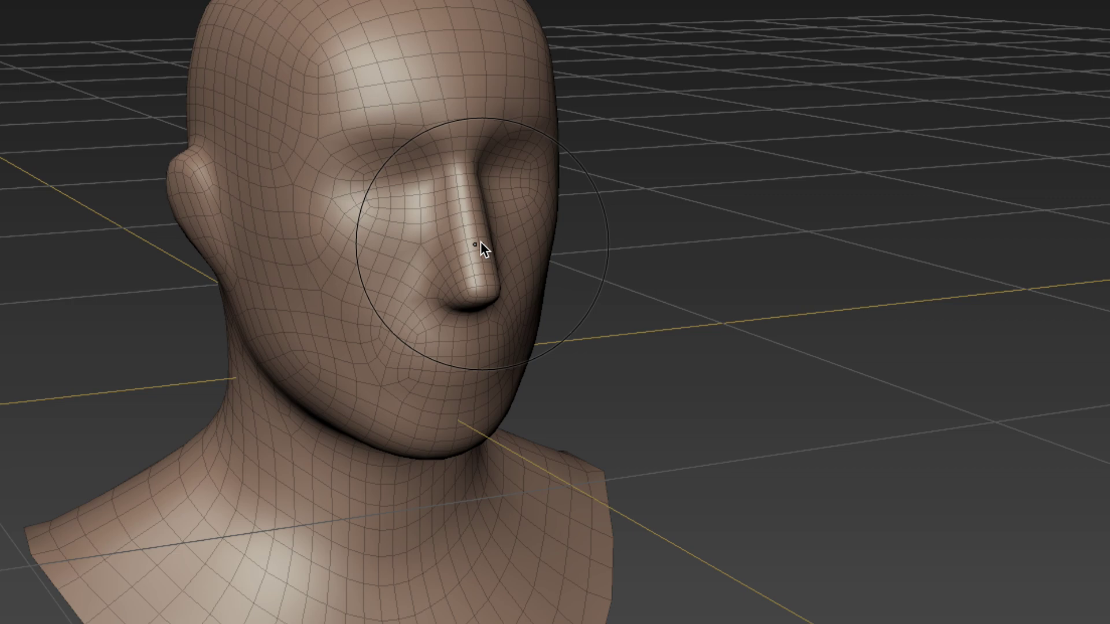
alt+drag(481, 242, 505, 251)
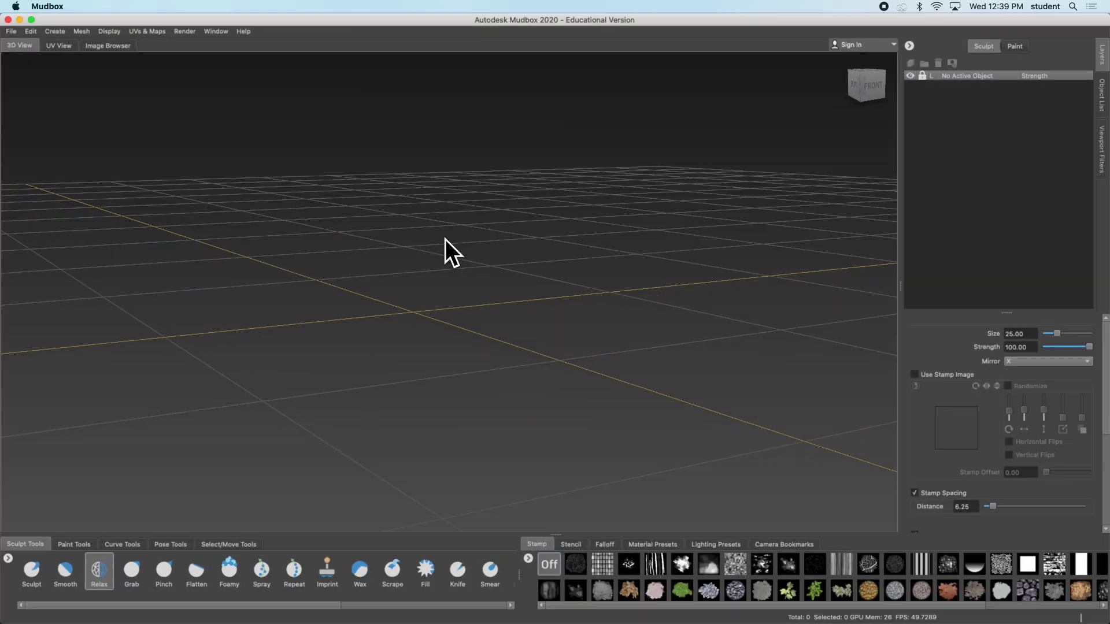
Restore the missing head mesh by redoing the last undone action
click(31, 31)
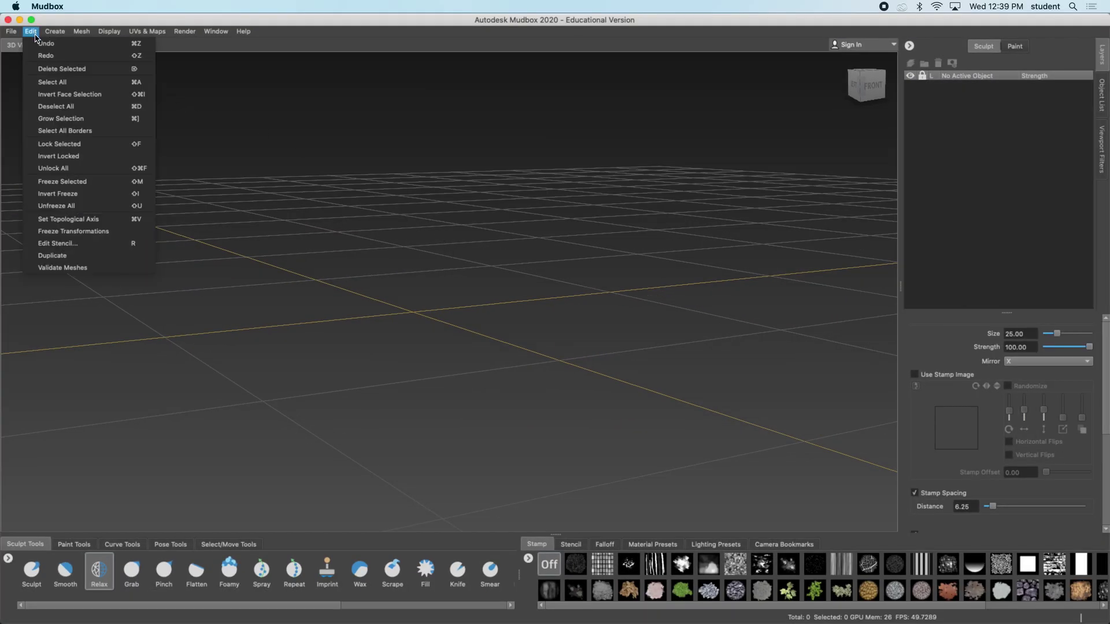
click(58, 53)
Pull the nose tip outward and down with the Grab brush, and stretch the ears up and outward into points
click(132, 570)
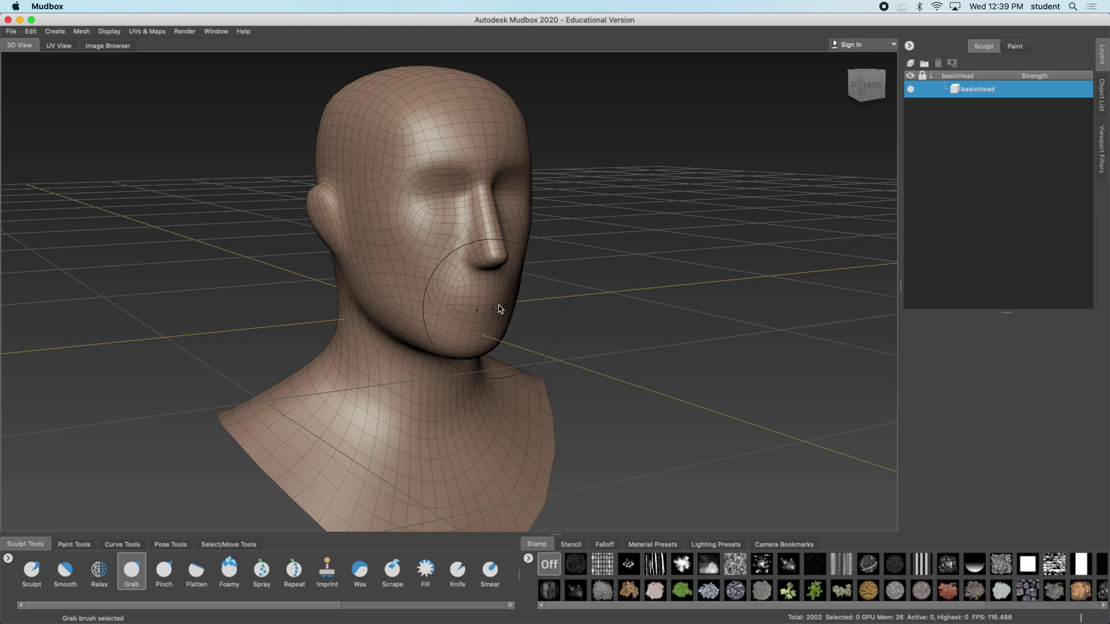
mouse_move(508, 310)
alt+mouse_down()
mouse_move(476, 317)
mouse_move(483, 269)
alt+mouse_up()
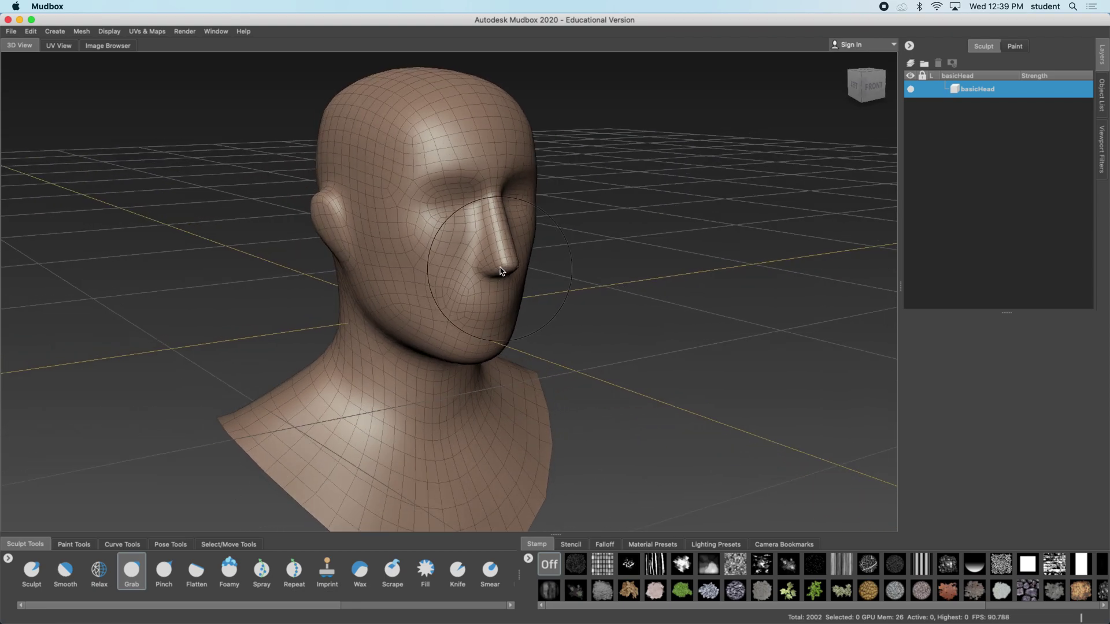
mouse_move(504, 265)
mouse_down()
mouse_move(550, 300)
mouse_move(512, 281)
mouse_up()
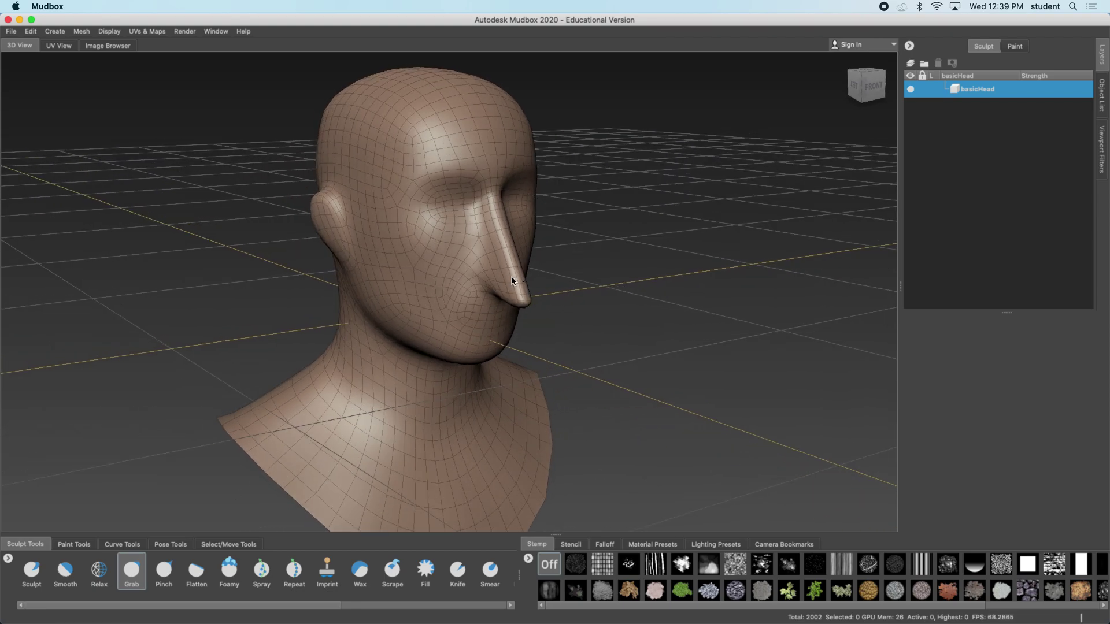
drag(324, 219, 283, 161)
alt+drag(562, 259, 405, 278)
alt+drag(496, 265, 565, 259)
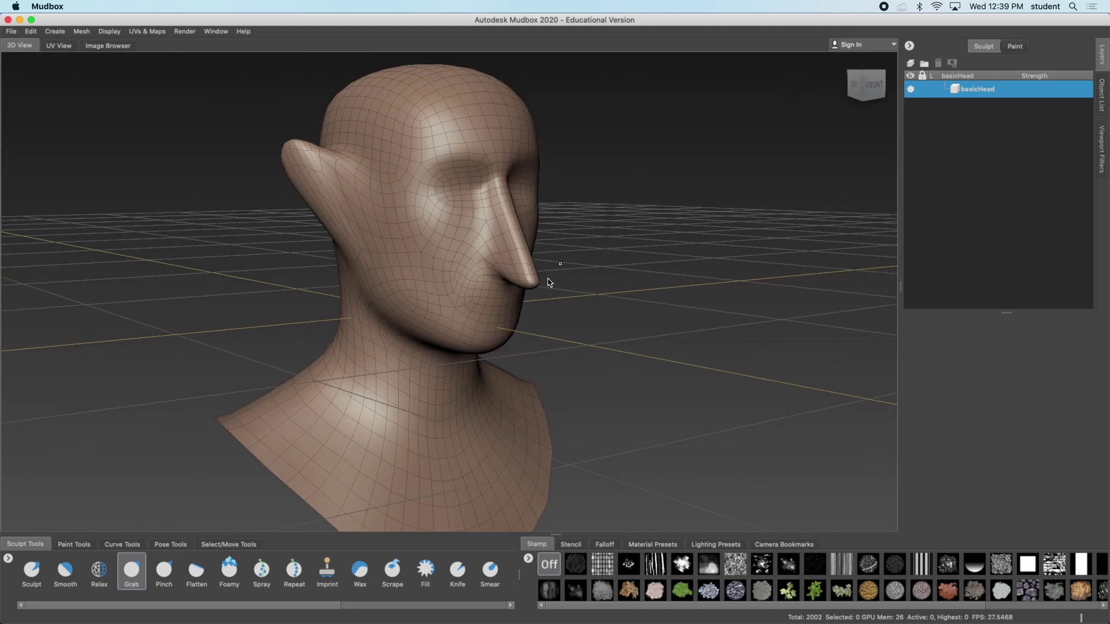
Undo the last two Grab edits to restore the head's original ears and nose
alt+drag(567, 343, 506, 357)
key(super+z)
key(super+z)
alt+drag(621, 349, 591, 353)
alt+drag(248, 485, 535, 507)
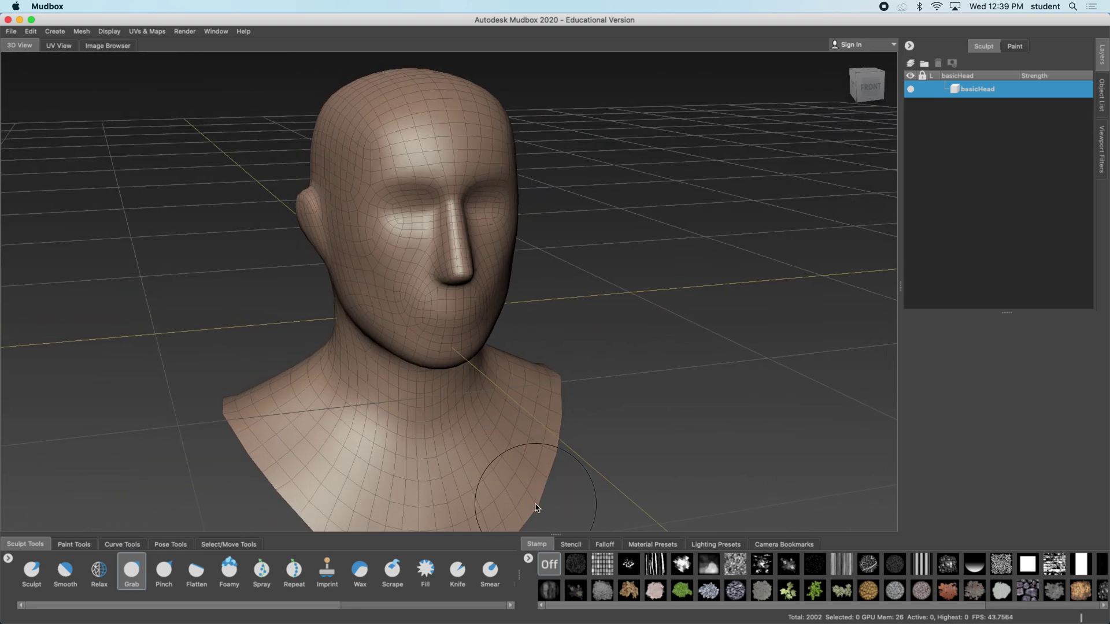
alt+drag(495, 456, 517, 447)
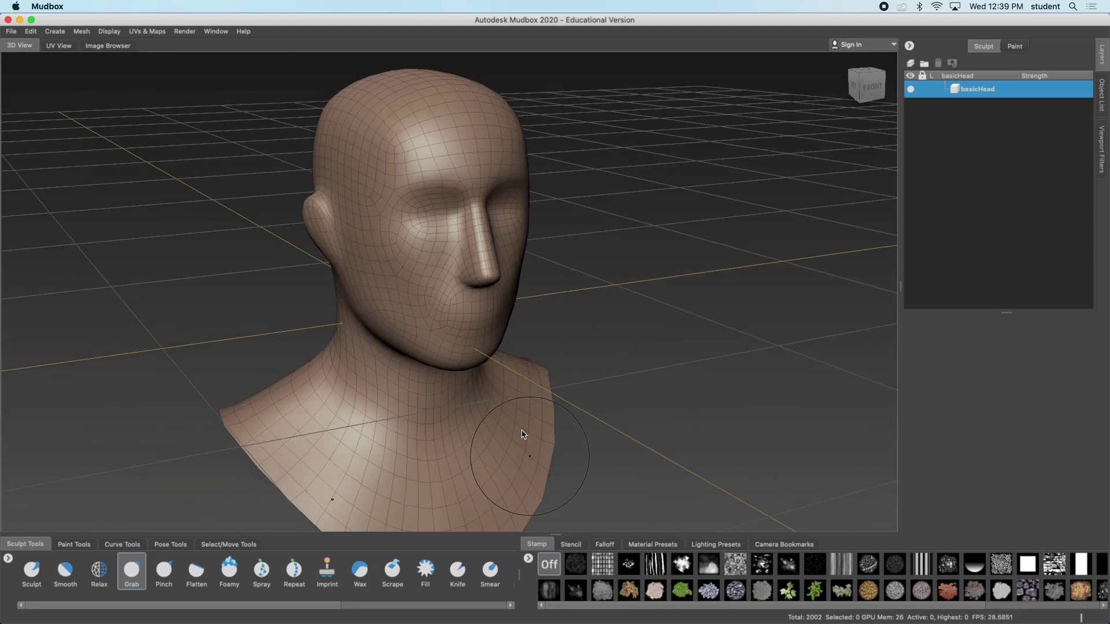
Adjust the Grab brush's size and strength over the cheek
mouse_move(474, 273)
alt+mouse_down()
mouse_move(495, 278)
mouse_move(474, 279)
alt+mouse_up()
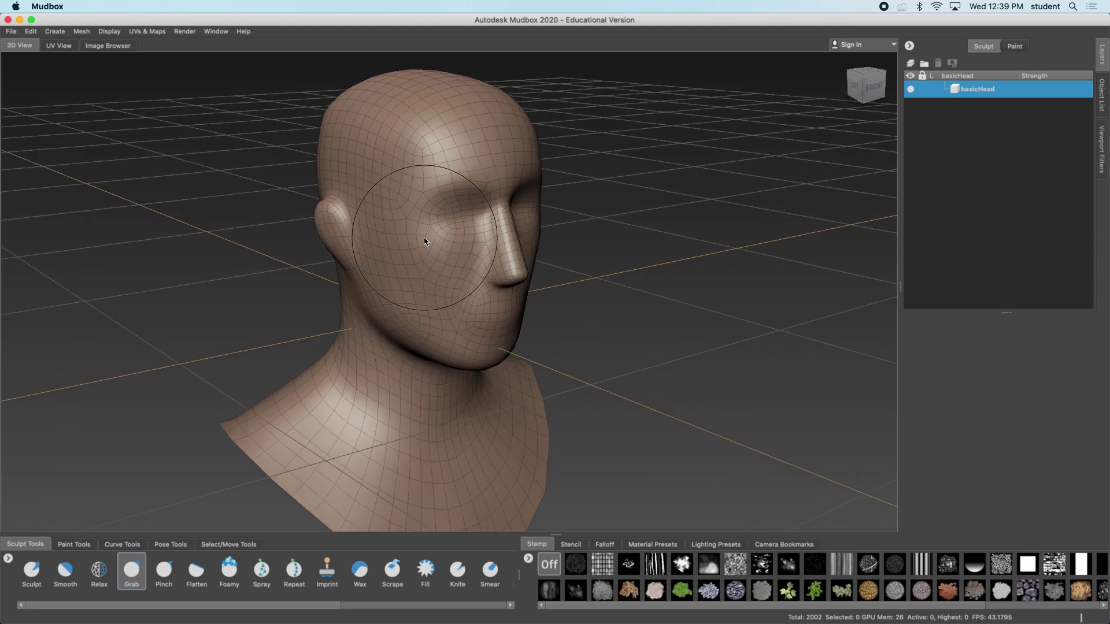
alt+drag(463, 248, 446, 248)
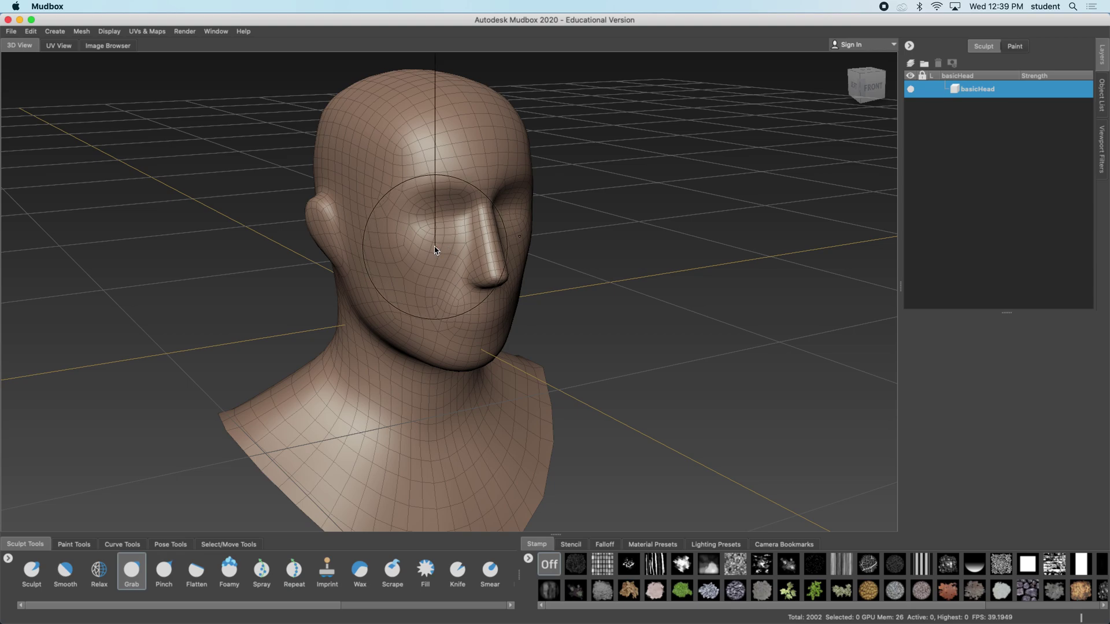
key(b)
mouse_move(434, 247)
mouse_down()
mouse_move(436, 295)
mouse_move(440, 251)
mouse_move(440, 273)
mouse_move(466, 272)
mouse_move(461, 251)
mouse_move(431, 275)
mouse_move(469, 269)
mouse_move(450, 276)
mouse_up()
scroll(462, 274, down, 2)
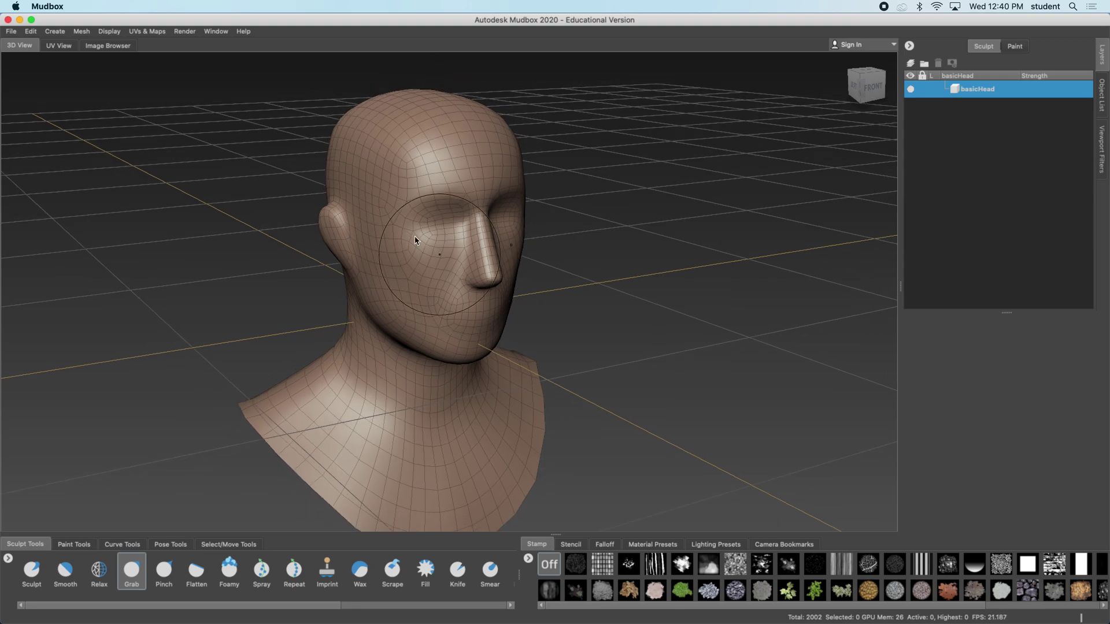
Try Sculpt brush strokes over the brow, temples and cheeks at different brush strengths, undoing the strokes
click(36, 569)
mouse_move(414, 203)
mouse_down()
mouse_move(433, 292)
mouse_move(407, 194)
mouse_move(406, 246)
mouse_up()
key(super+z)
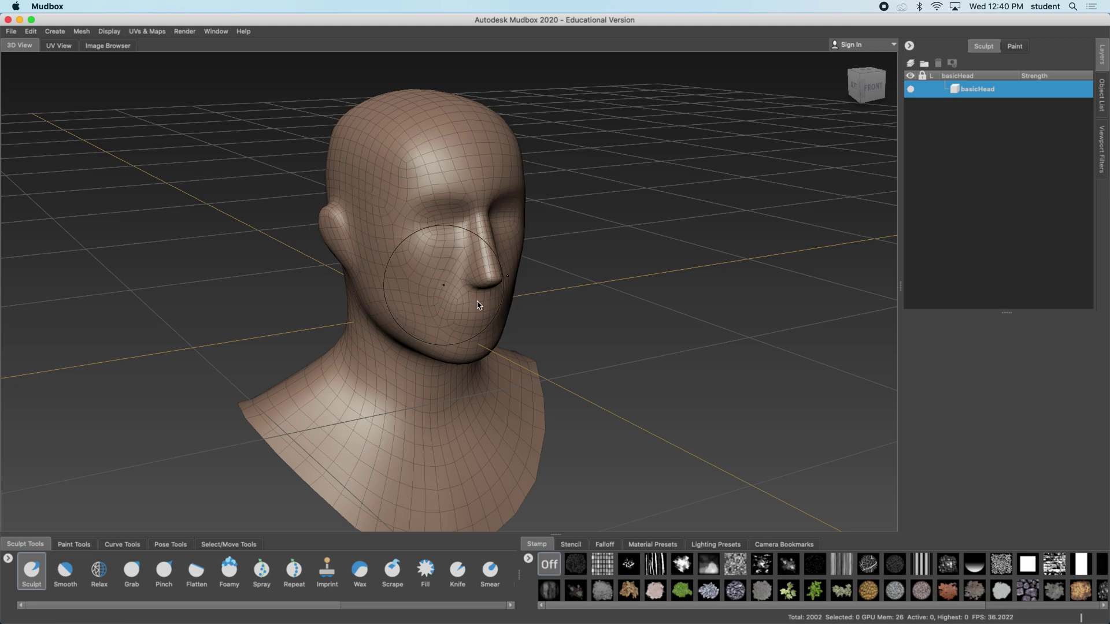
mouse_move(517, 315)
alt+mouse_down()
mouse_move(486, 321)
mouse_move(501, 306)
alt+mouse_up()
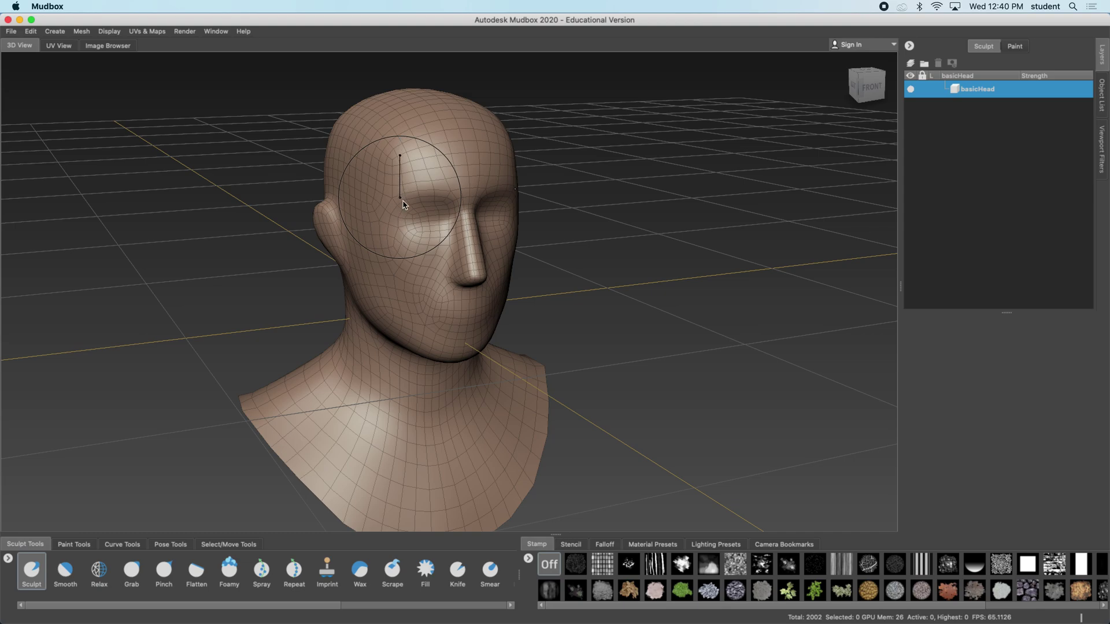
mouse_move(395, 212)
mouse_down()
mouse_move(386, 222)
mouse_move(424, 311)
mouse_move(455, 148)
mouse_up()
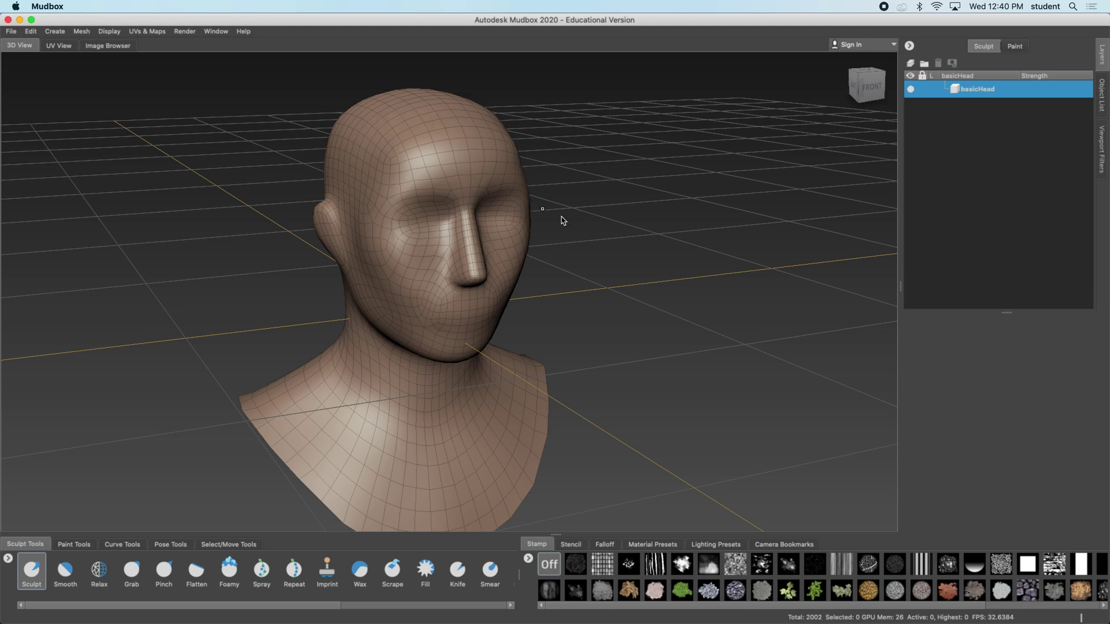
alt+drag(563, 221, 480, 272)
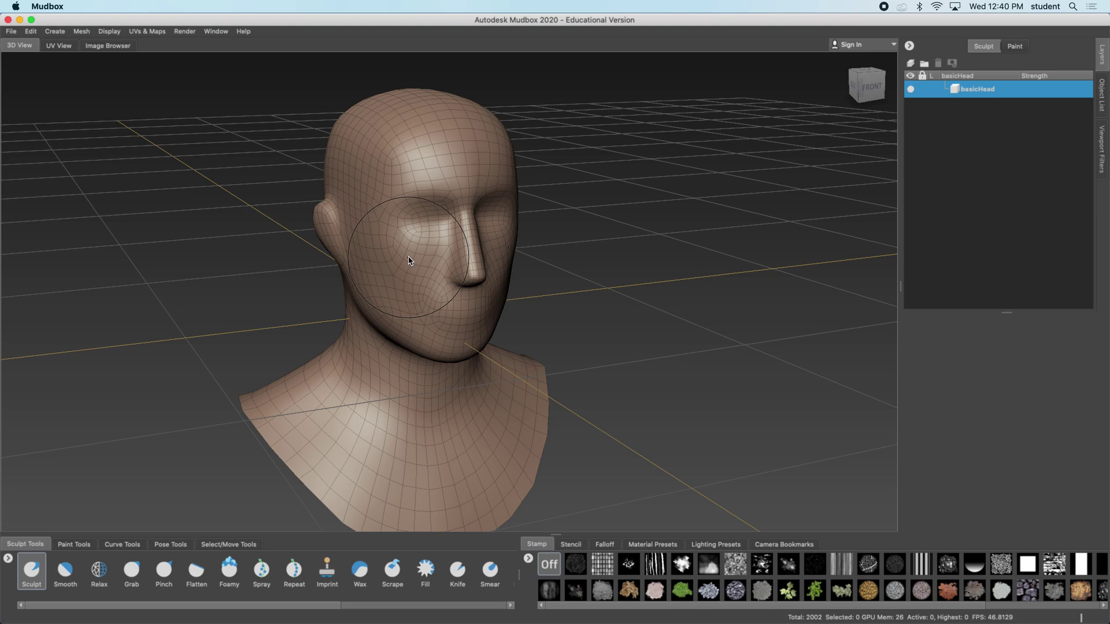
click(32, 570)
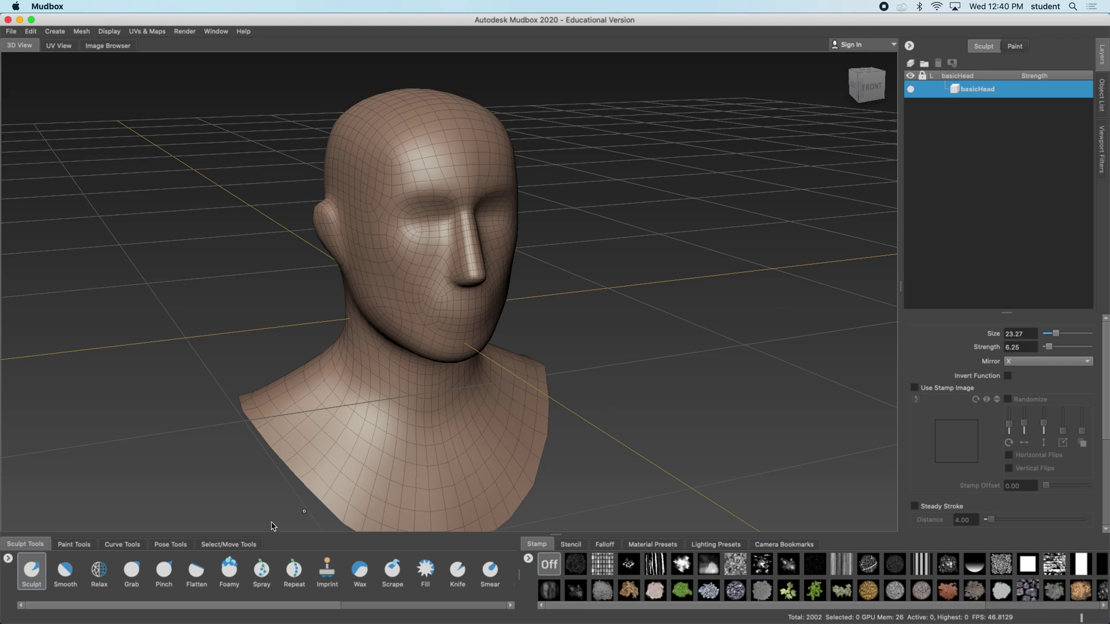
Try the Pinch brush along the nose to sharpen its ridge and tip, and undo the result
click(132, 569)
click(164, 569)
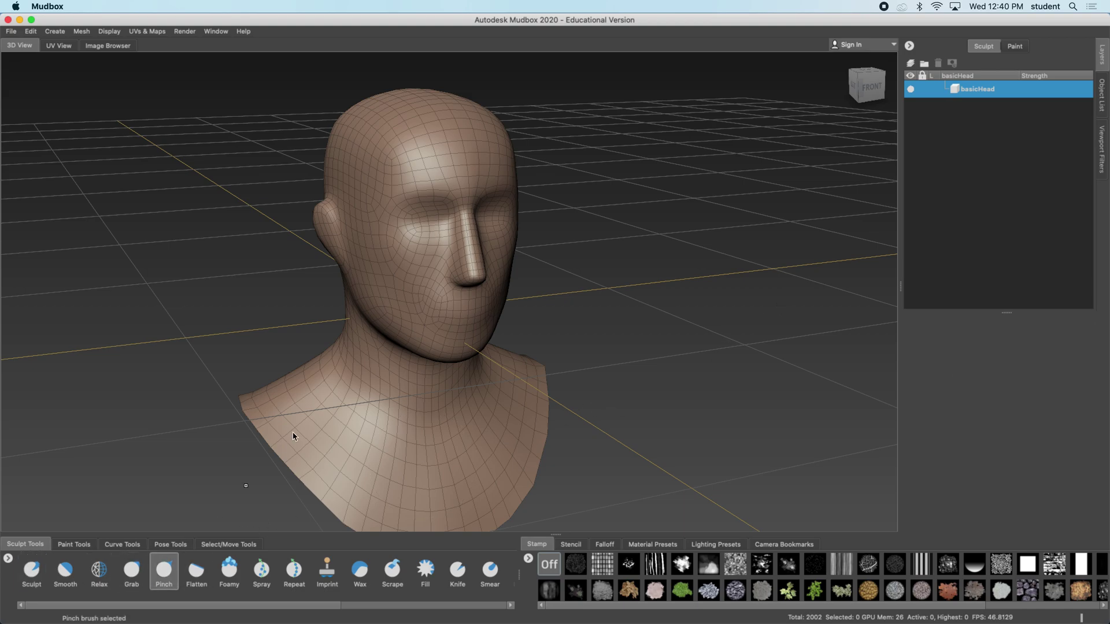
alt+drag(463, 289, 438, 283)
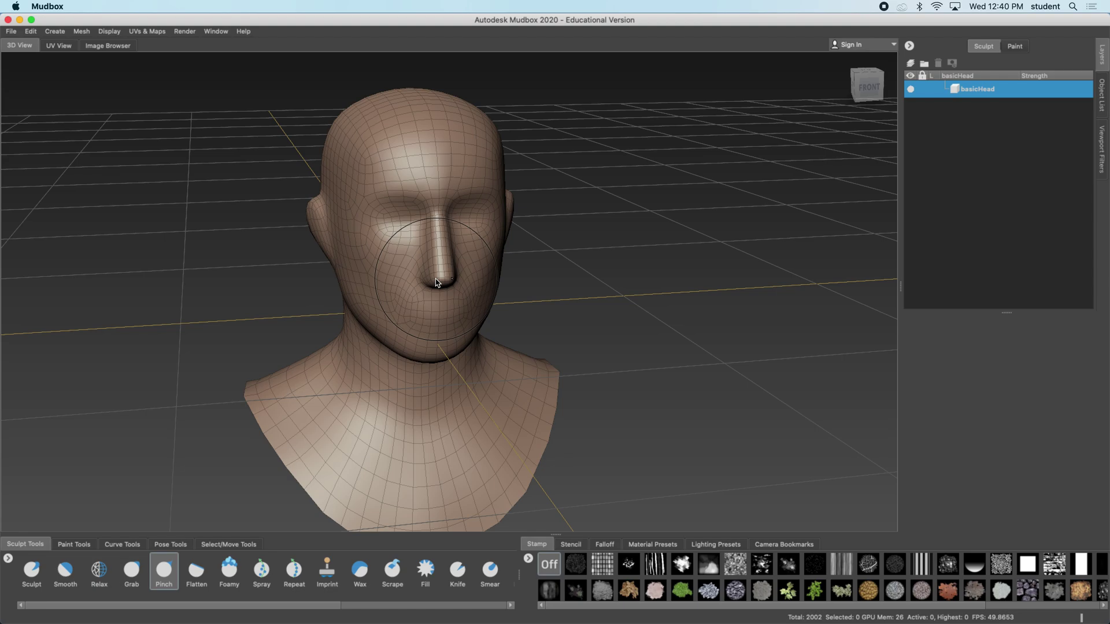
mouse_move(449, 240)
mouse_down()
mouse_move(444, 282)
mouse_move(471, 310)
mouse_up()
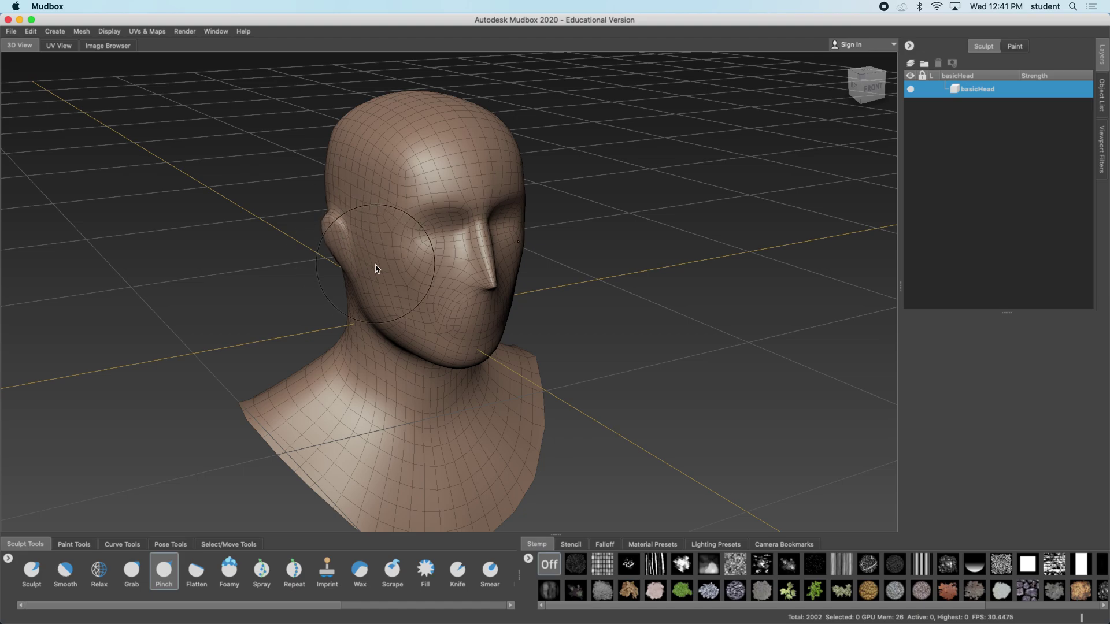
mouse_move(445, 294)
alt+mouse_down()
mouse_move(470, 307)
mouse_move(471, 322)
mouse_move(514, 321)
mouse_move(458, 342)
alt+mouse_up()
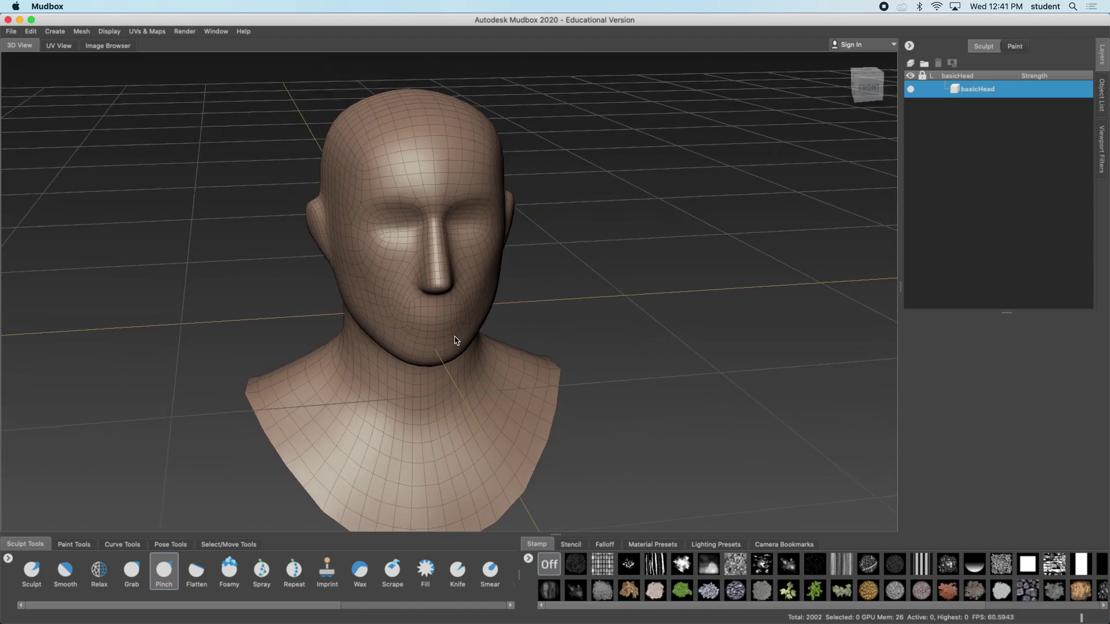
Try the Flatten brush on the nose and down the front of the face, and undo the strokes
click(197, 571)
alt+drag(373, 347, 339, 345)
mouse_move(401, 273)
mouse_down()
mouse_move(399, 262)
mouse_move(397, 285)
mouse_up()
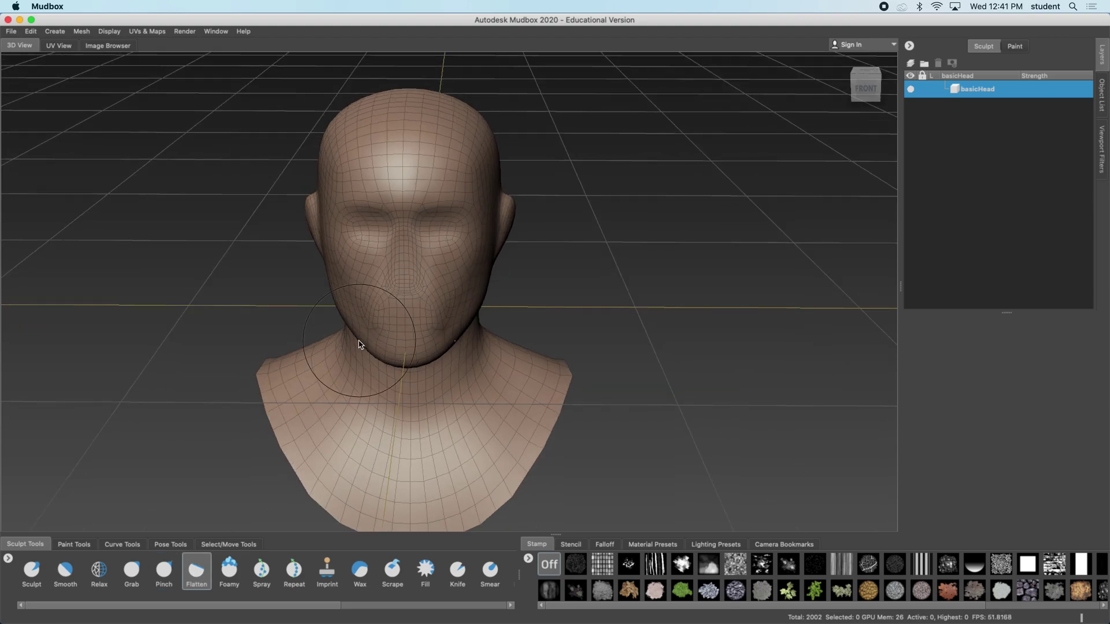
mouse_move(359, 346)
alt+mouse_down()
mouse_move(475, 328)
mouse_move(587, 330)
alt+mouse_up()
mouse_move(459, 168)
mouse_down()
mouse_move(461, 306)
mouse_move(429, 307)
mouse_up()
mouse_move(434, 382)
alt+mouse_down()
mouse_move(486, 401)
mouse_move(396, 401)
mouse_move(459, 384)
alt+mouse_up()
Try building up the top and sides of the skull with the Foamy brush, and undo the buildup
click(229, 569)
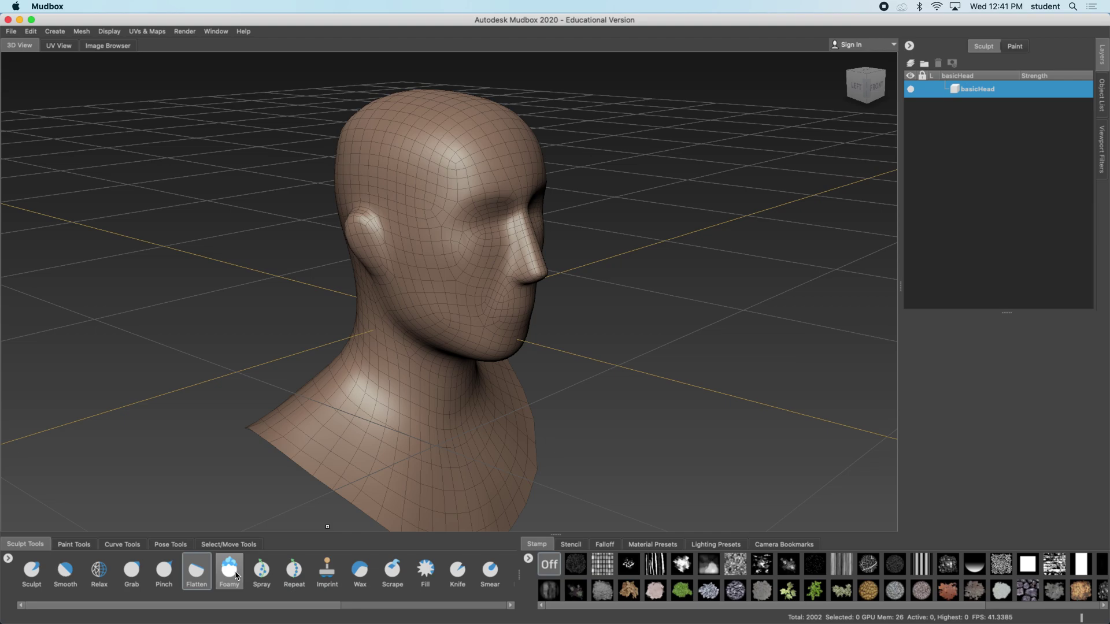
mouse_move(426, 248)
alt+mouse_down()
mouse_move(441, 260)
mouse_move(442, 299)
mouse_move(428, 300)
mouse_move(445, 322)
mouse_move(441, 260)
mouse_move(345, 360)
alt+mouse_up()
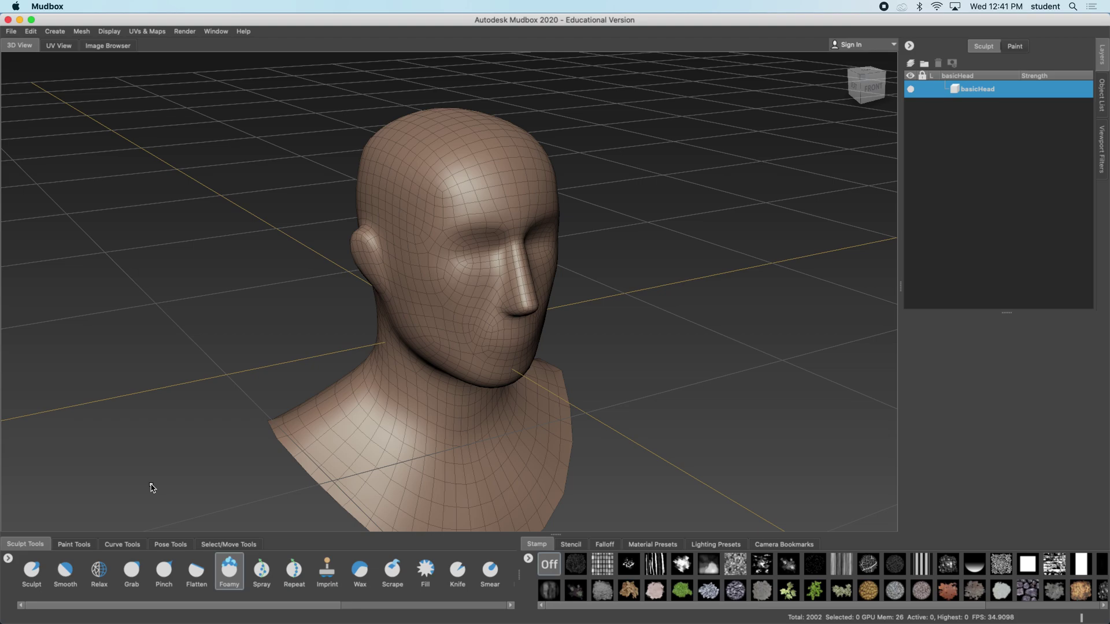
alt+middle_drag(344, 363, 342, 411)
mouse_move(414, 322)
mouse_down()
mouse_move(359, 337)
mouse_move(436, 317)
mouse_move(502, 372)
mouse_move(425, 364)
mouse_up()
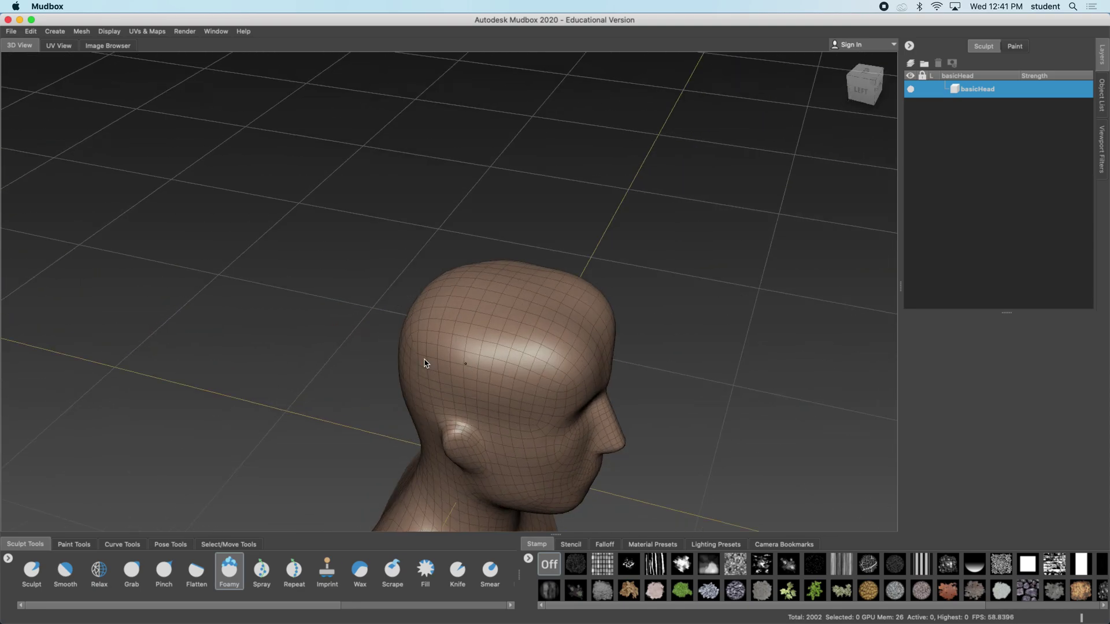
mouse_move(486, 347)
alt+mouse_down()
mouse_move(459, 367)
mouse_move(558, 332)
mouse_move(560, 317)
mouse_move(485, 340)
alt+mouse_up()
alt+drag(556, 333, 370, 339)
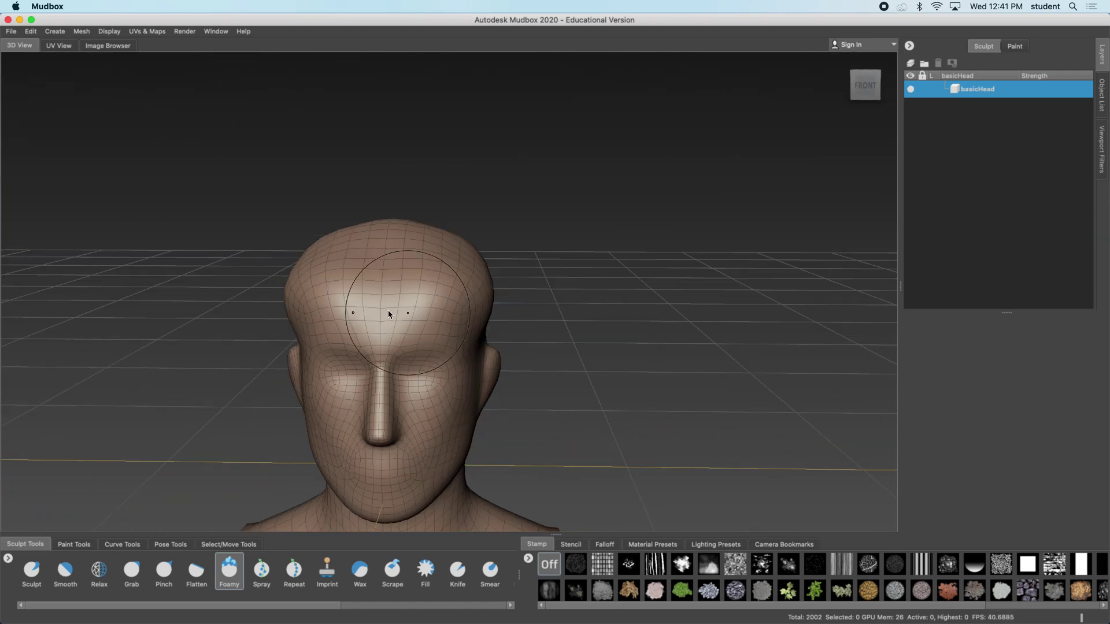
mouse_move(426, 310)
alt+mouse_down()
mouse_move(483, 305)
mouse_move(411, 330)
mouse_move(426, 318)
alt+mouse_up()
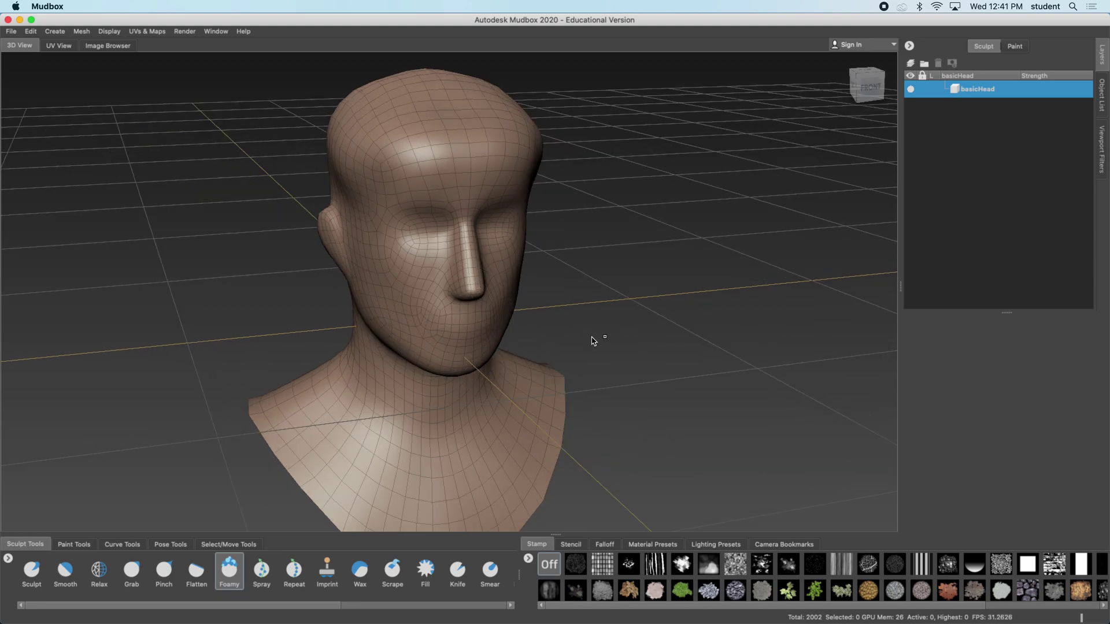
alt+drag(593, 341, 547, 338)
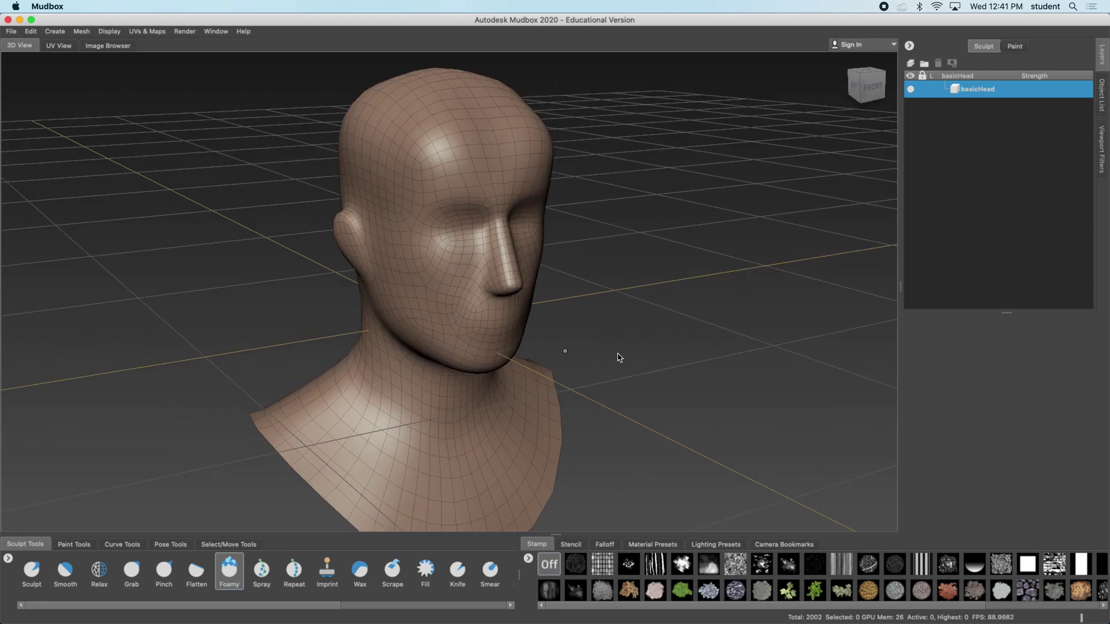
mouse_move(618, 357)
alt+mouse_down()
mouse_move(575, 349)
mouse_move(531, 374)
mouse_move(560, 376)
mouse_move(555, 384)
alt+mouse_up()
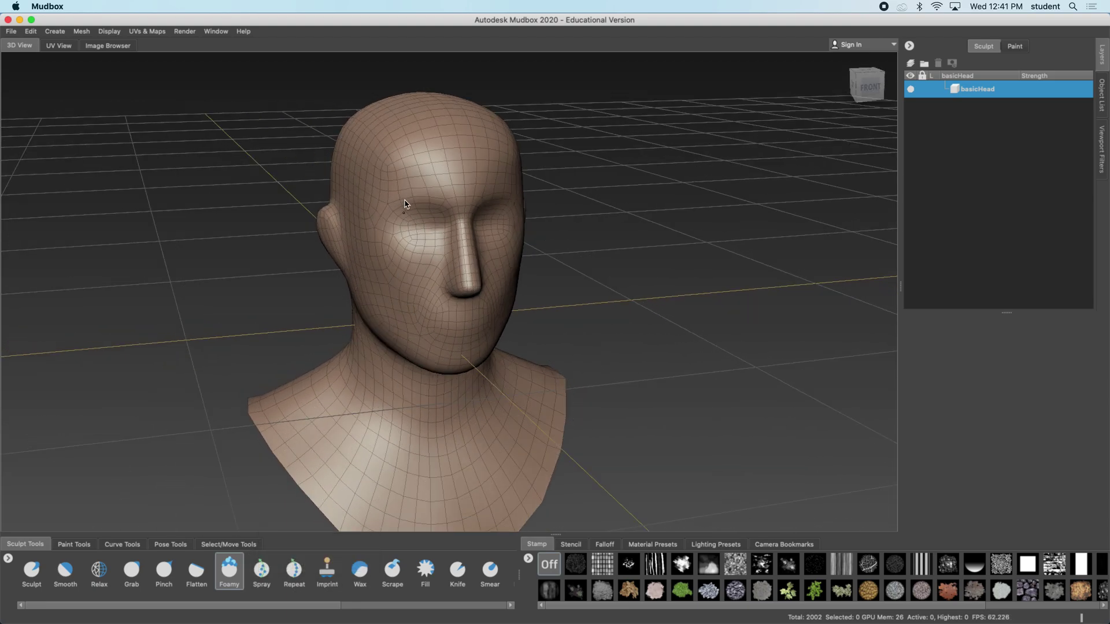
Try a short Foamy stroke from the temple over the outer eye area, and undo it
drag(404, 200, 414, 223)
key(super+z)
mouse_move(513, 328)
alt+mouse_down()
mouse_move(547, 333)
mouse_move(541, 343)
alt+mouse_up()
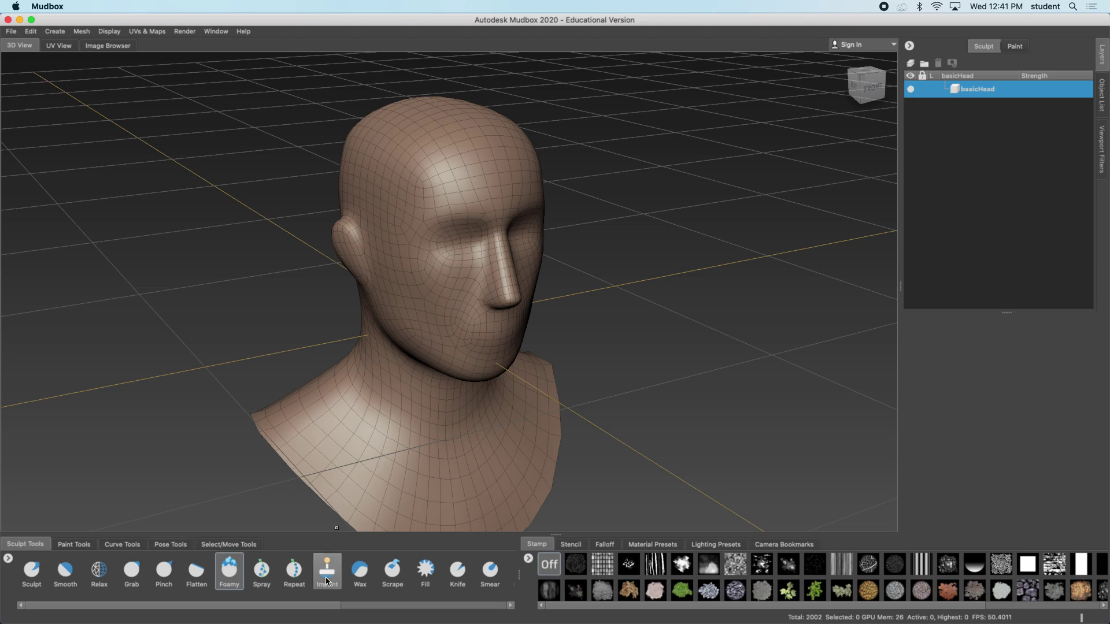
Try a Wax brush stroke from the side of the forehead down toward the nose, and undo it
click(361, 577)
alt+drag(409, 186, 425, 217)
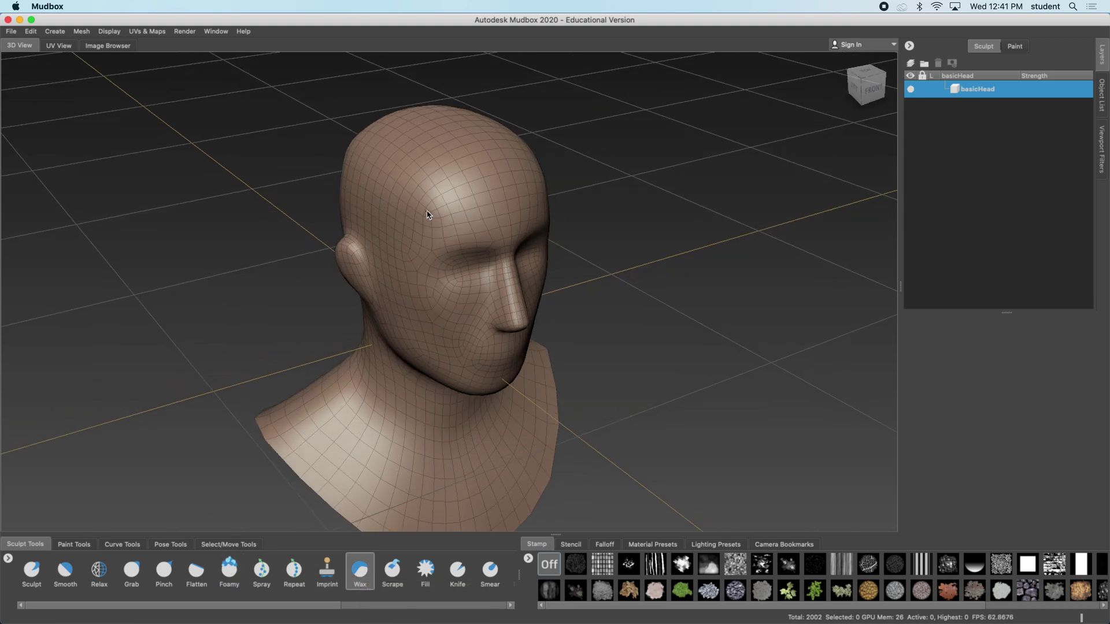
mouse_move(409, 178)
mouse_down()
mouse_move(449, 140)
mouse_move(504, 167)
mouse_move(422, 187)
mouse_move(398, 242)
mouse_move(392, 312)
mouse_move(404, 327)
mouse_move(409, 203)
mouse_move(498, 359)
mouse_move(411, 230)
mouse_move(503, 233)
mouse_move(485, 236)
mouse_move(563, 252)
mouse_move(509, 269)
mouse_up()
key(super+z)
Try the Scrape brush on the face around the nose and mouth, and undo the scraping
click(392, 572)
mouse_move(463, 347)
alt+mouse_down()
mouse_move(471, 322)
mouse_move(456, 315)
mouse_move(521, 341)
mouse_move(355, 202)
alt+mouse_up()
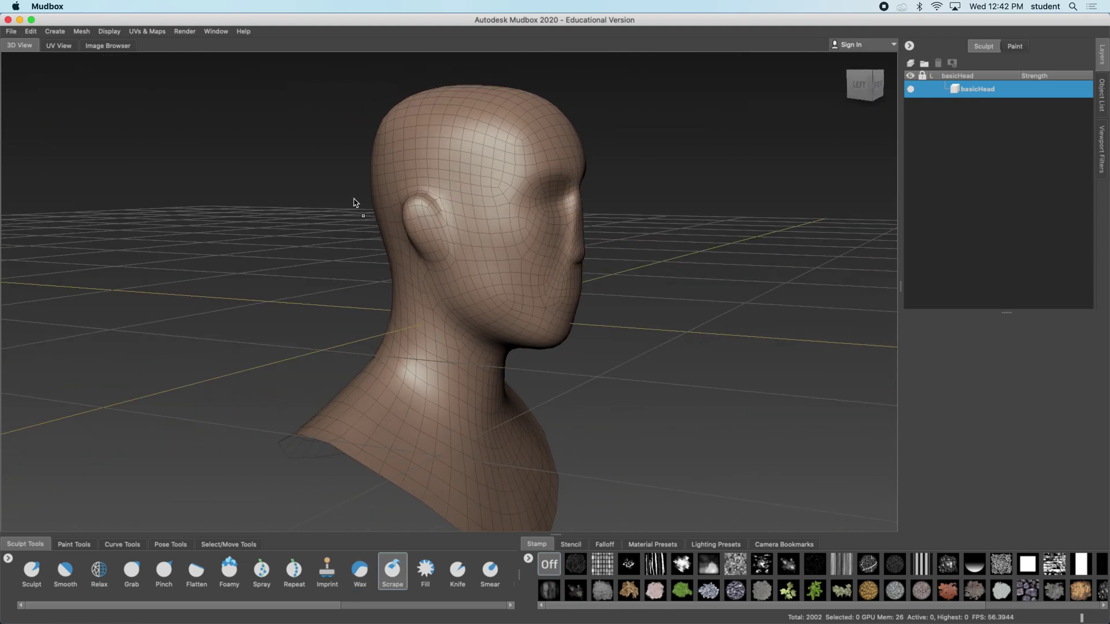
mouse_move(474, 262)
alt+mouse_down()
mouse_move(317, 285)
mouse_move(408, 283)
mouse_move(469, 316)
mouse_move(503, 358)
mouse_move(422, 498)
alt+mouse_up()
Try the Fill brush on the recessed area around the eye, and undo the filling
click(425, 569)
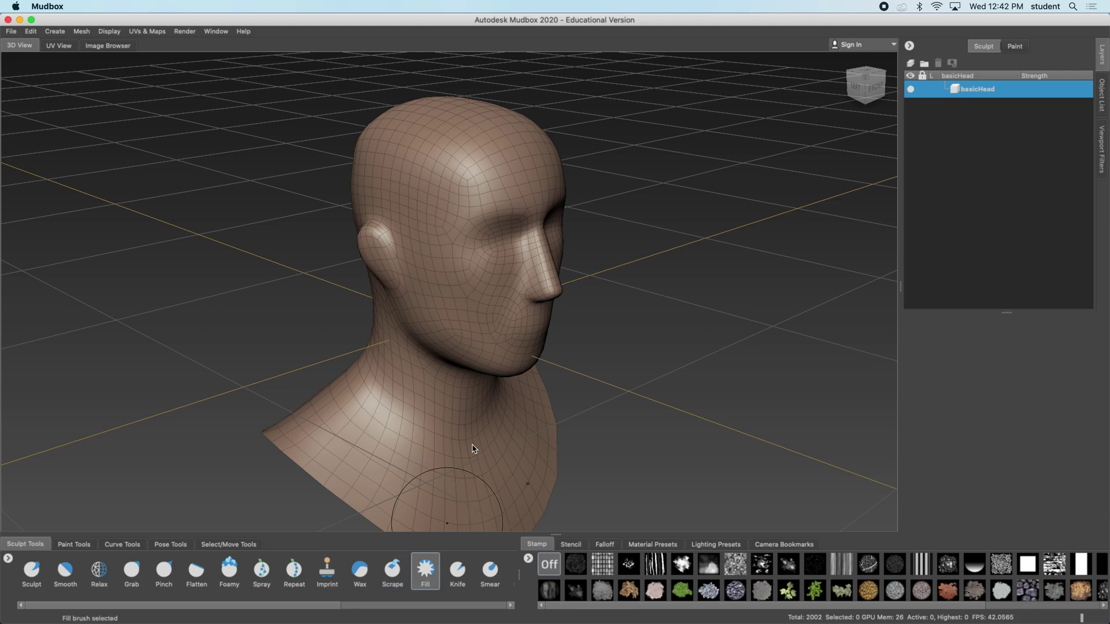
mouse_move(466, 445)
alt+mouse_down()
mouse_move(446, 293)
mouse_move(453, 203)
mouse_move(459, 235)
alt+mouse_up()
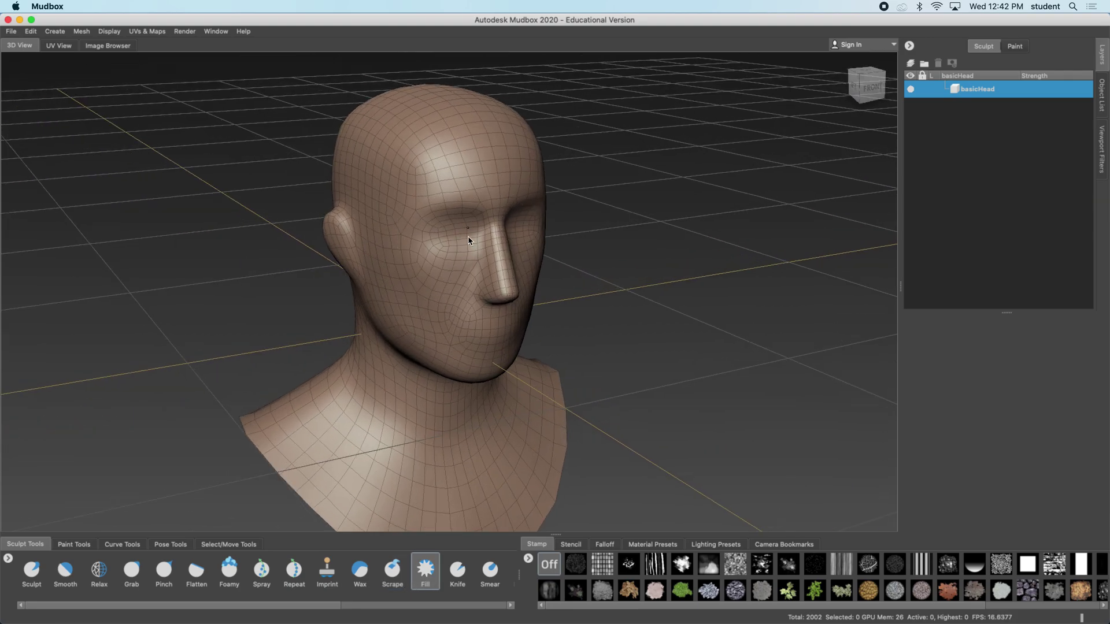
alt+drag(500, 281, 461, 305)
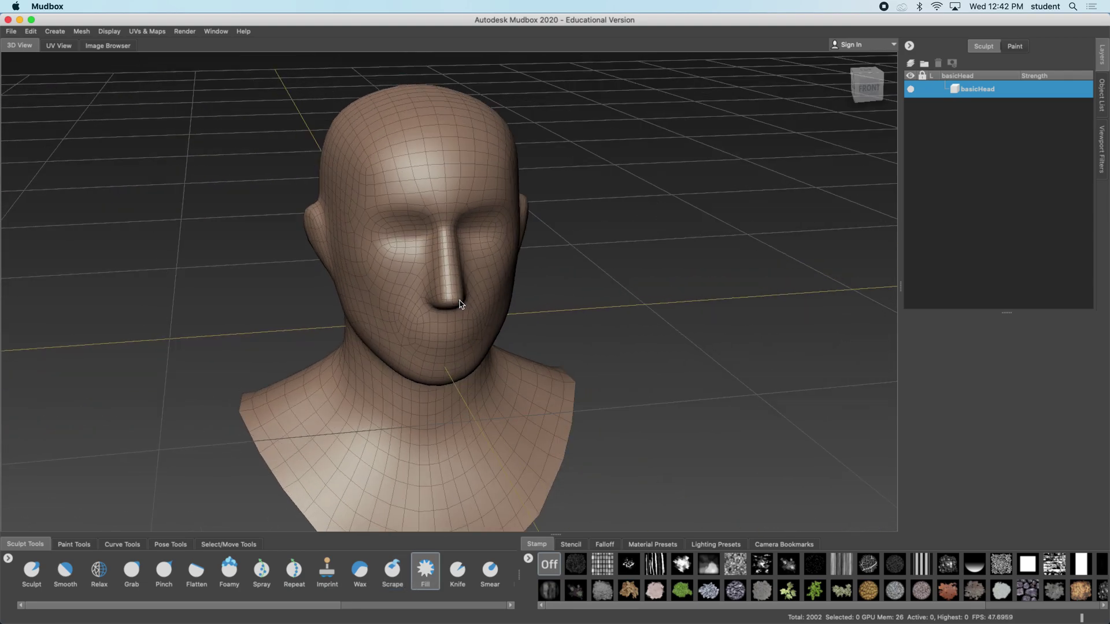
mouse_move(401, 282)
alt+mouse_down()
mouse_move(459, 276)
mouse_move(445, 289)
alt+mouse_up()
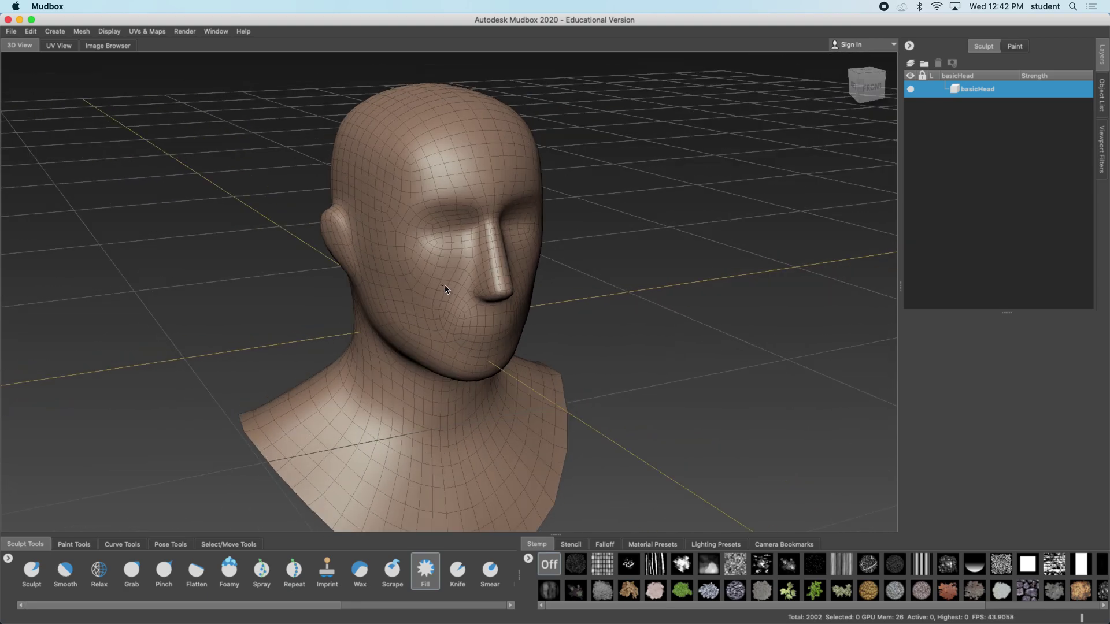
Try cutting grooves into the temple and cheek with the Knife brush, and undo the cuts
click(457, 572)
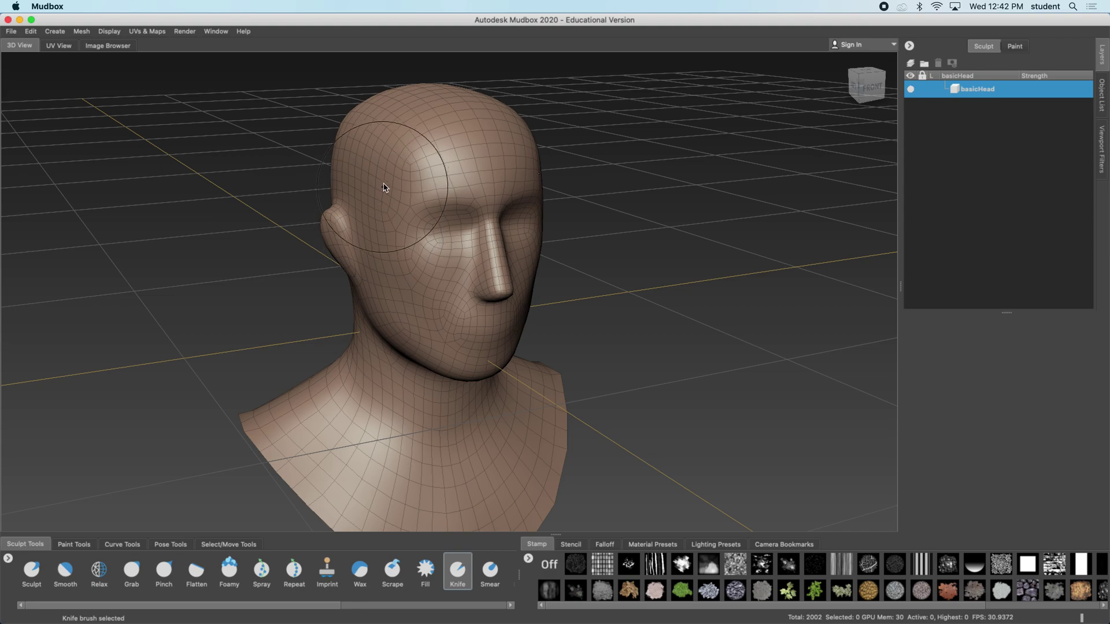
alt+drag(399, 323, 468, 399)
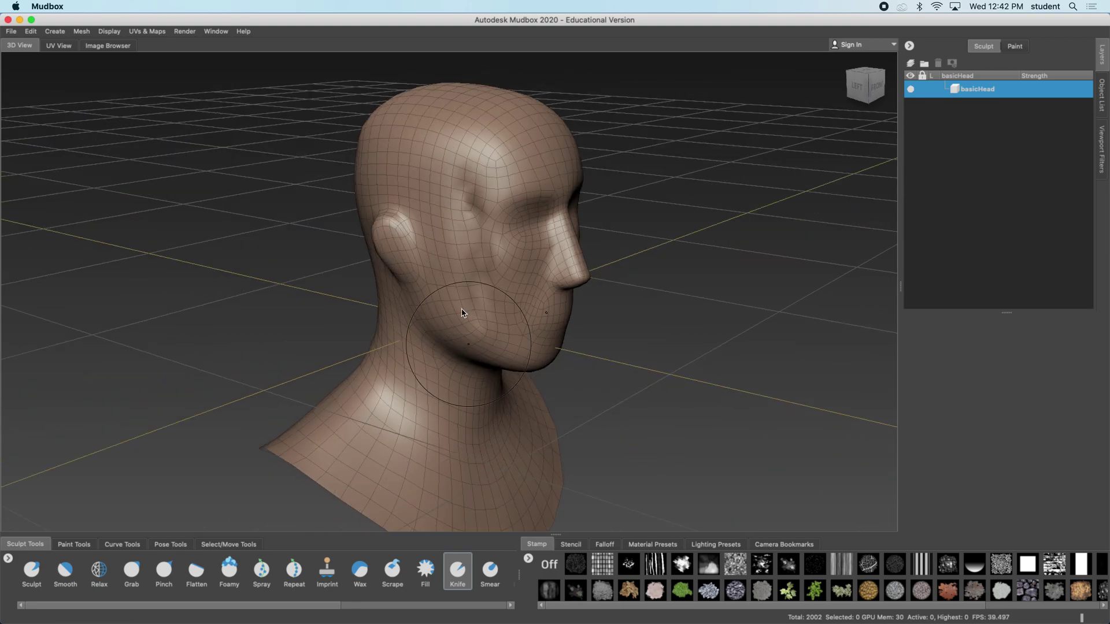
mouse_move(463, 313)
alt+mouse_down()
mouse_move(473, 246)
mouse_move(503, 329)
mouse_move(483, 308)
mouse_move(543, 332)
mouse_move(504, 327)
alt+mouse_up()
key(b)
key(super+z)
Try the Smear brush across the nose, eye area and cheek, undoing the distorted strokes
click(489, 569)
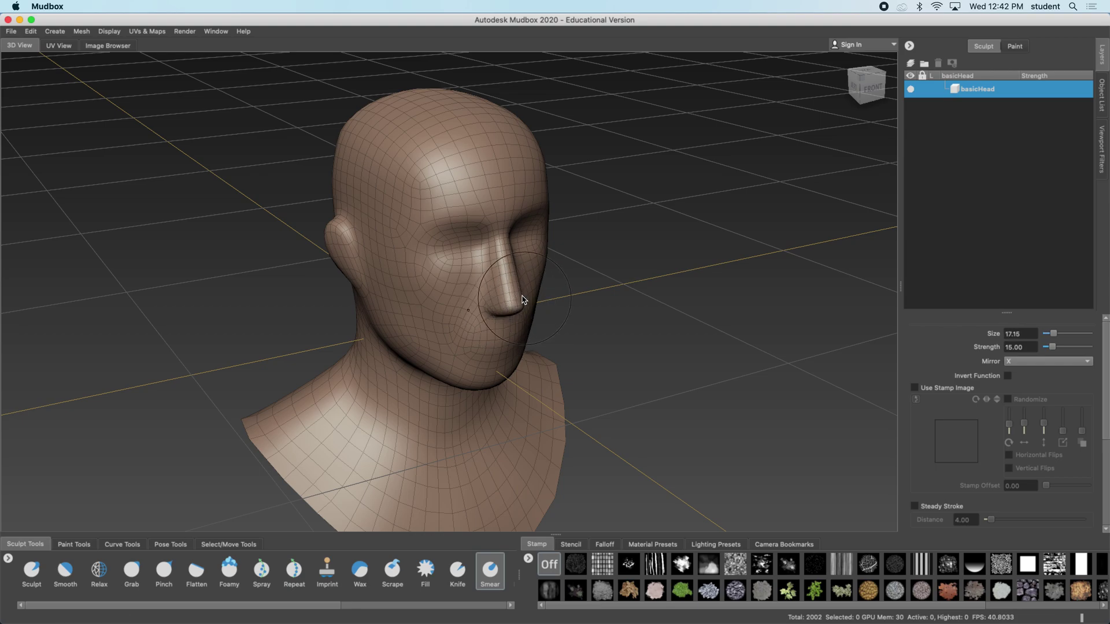
drag(522, 300, 441, 302)
key(super+z)
mouse_move(417, 209)
mouse_down()
mouse_move(434, 300)
mouse_move(509, 360)
mouse_move(426, 319)
mouse_move(444, 280)
mouse_move(459, 320)
mouse_up()
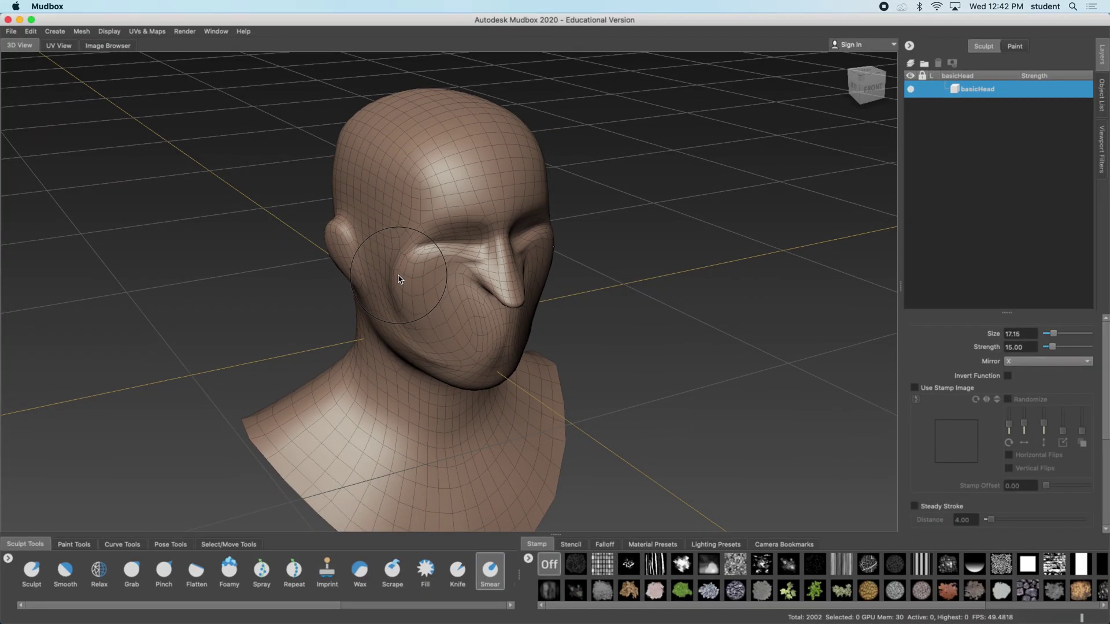
key(super+z)
Try the Bulge brush across the brow, temple and top of the skull, and undo the bulging
alt+drag(434, 312, 473, 362)
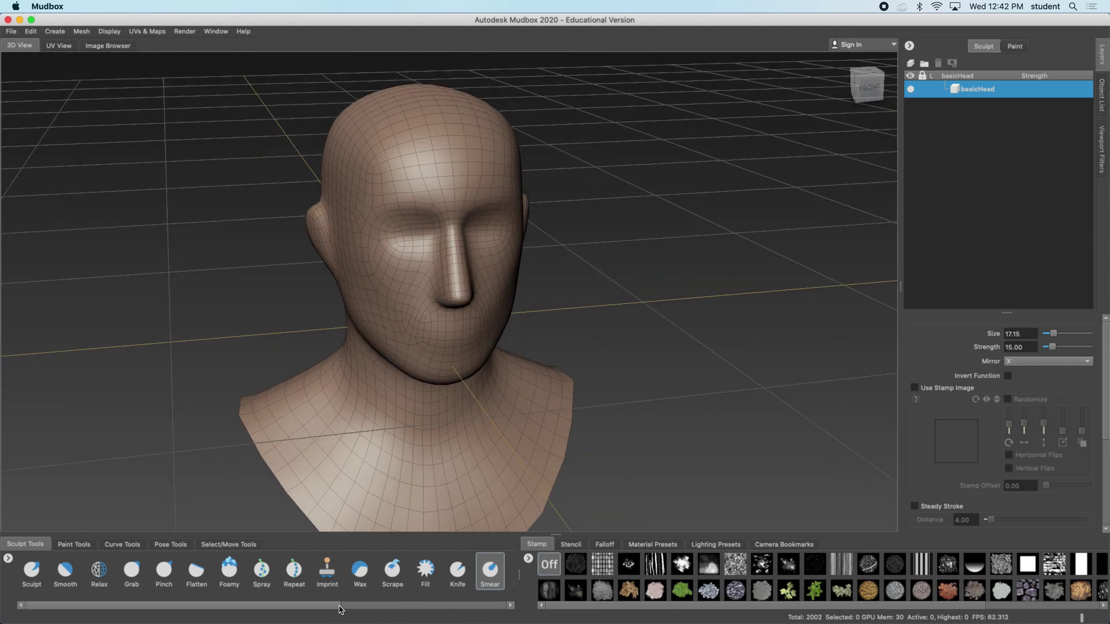
scroll(339, 609, right, 10)
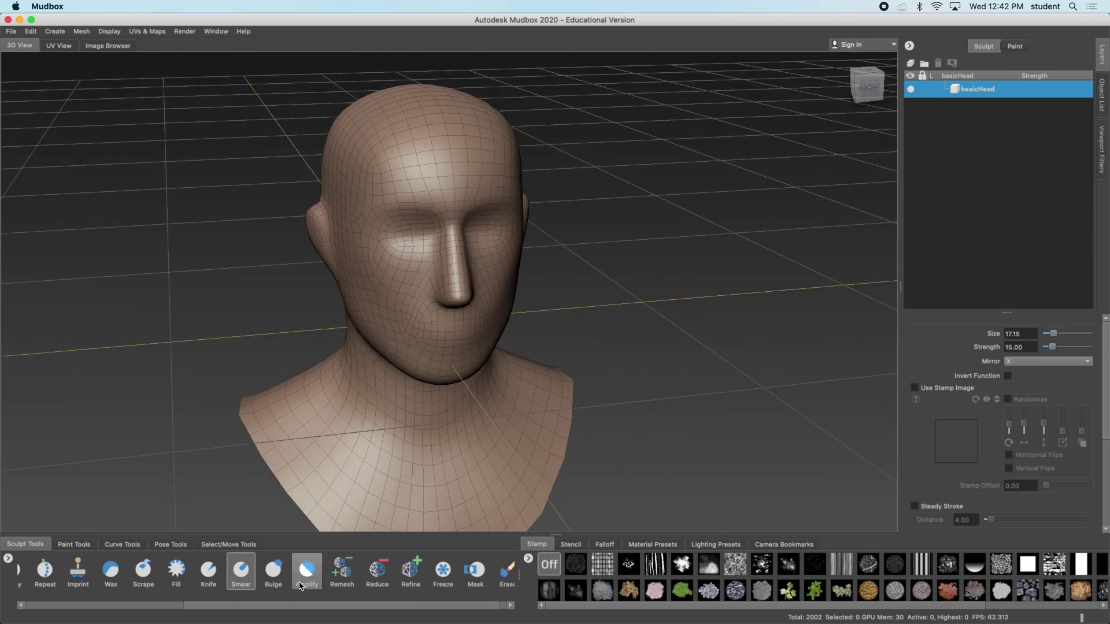
mouse_move(391, 179)
alt+mouse_down()
mouse_move(414, 198)
mouse_move(409, 157)
mouse_move(364, 276)
alt+mouse_up()
click(269, 584)
mouse_move(404, 337)
alt+mouse_down()
mouse_move(446, 227)
mouse_move(405, 173)
mouse_move(464, 192)
mouse_move(467, 231)
alt+mouse_up()
drag(467, 231, 434, 139)
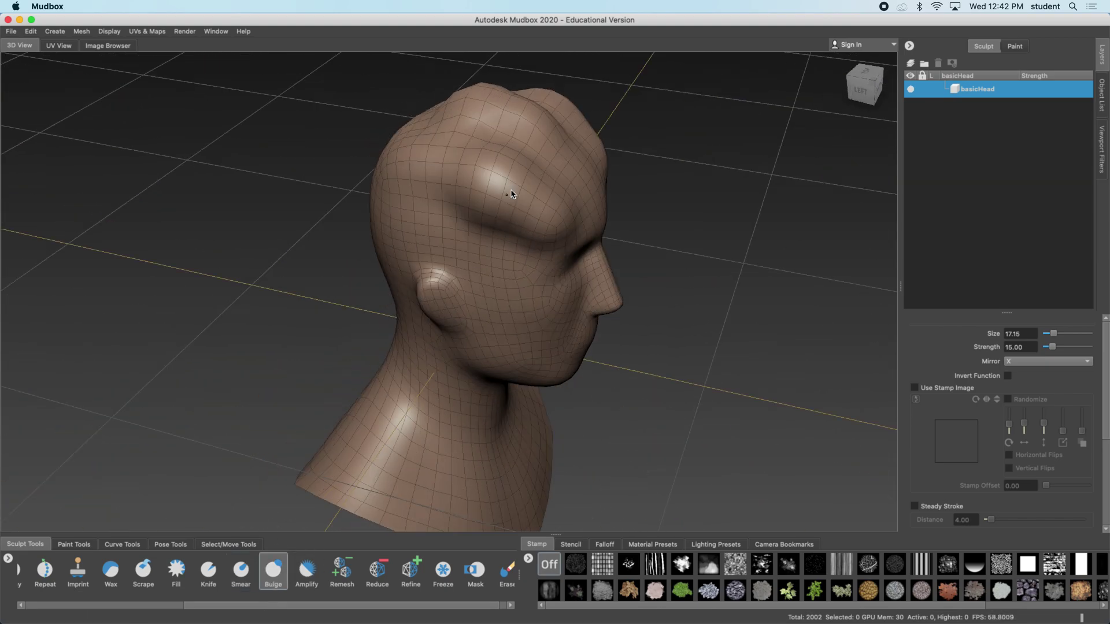
alt+drag(511, 195, 347, 523)
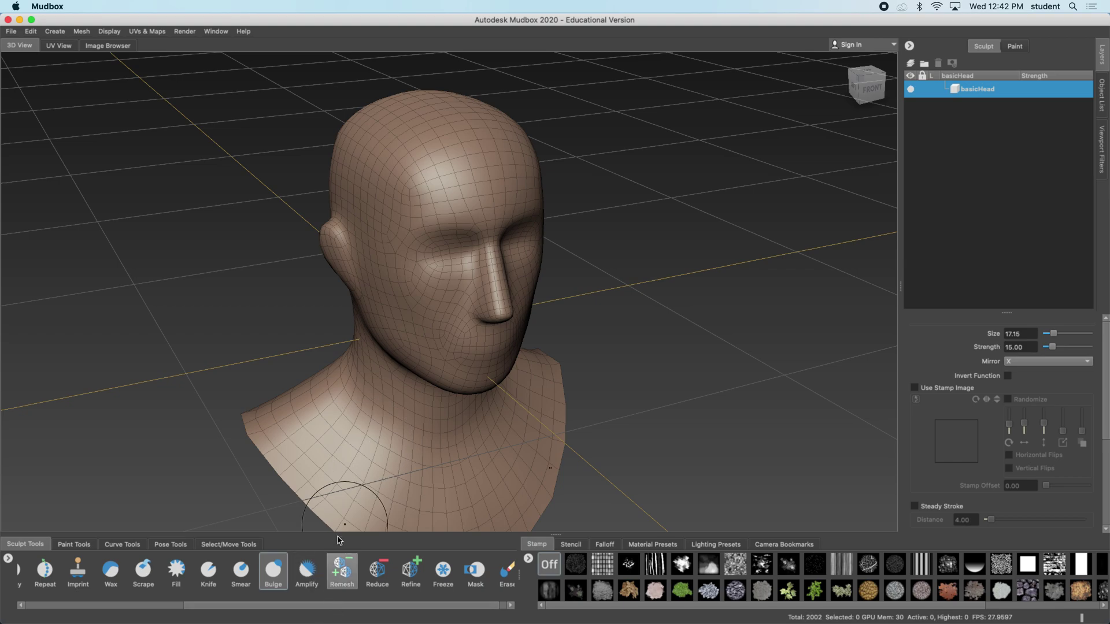
Try the Amplify brush on the head with a brush size of 39.17
click(308, 574)
mouse_move(469, 334)
alt+mouse_down()
mouse_move(444, 333)
mouse_move(501, 323)
mouse_move(441, 288)
mouse_move(483, 292)
mouse_move(511, 273)
mouse_move(489, 265)
mouse_move(462, 284)
mouse_move(426, 283)
mouse_move(411, 373)
mouse_move(433, 404)
alt+mouse_up()
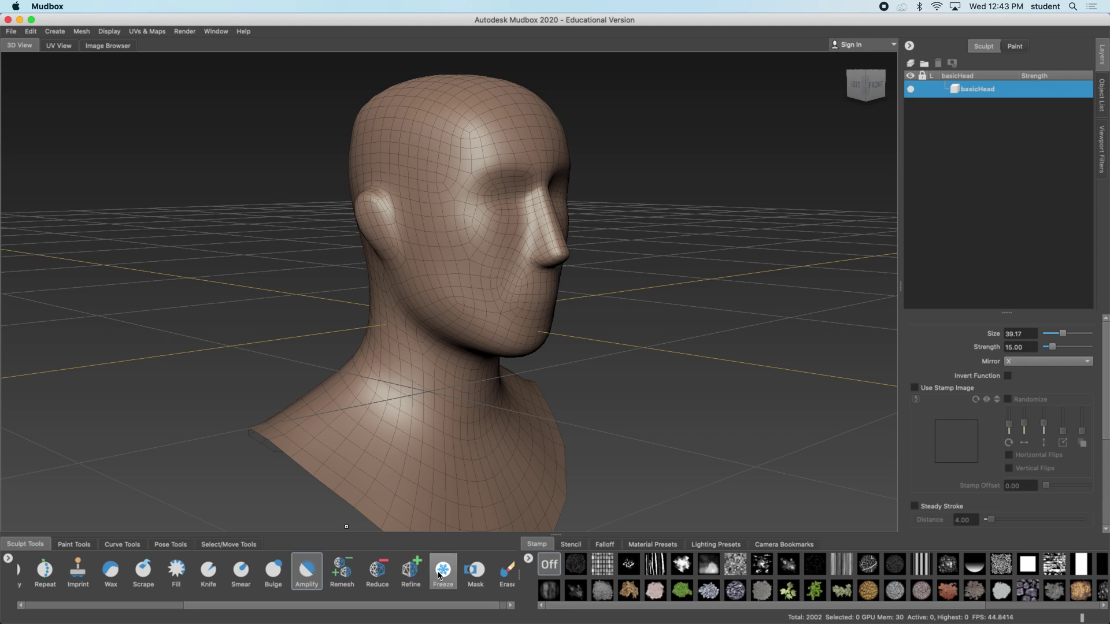
Freeze the nose and its surroundings with a smaller Freeze brush, test it with Bulge strokes over the face, and undo those strokes
drag(436, 606, 442, 606)
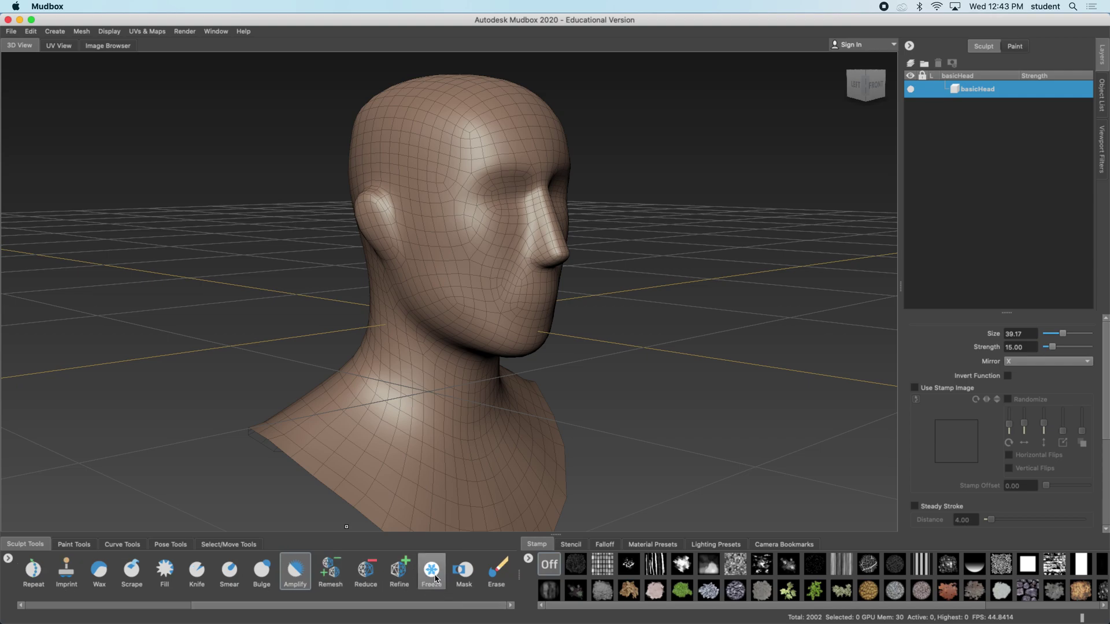
click(431, 570)
mouse_move(463, 440)
alt+mouse_down()
mouse_move(479, 453)
mouse_move(421, 411)
mouse_move(461, 376)
alt+mouse_up()
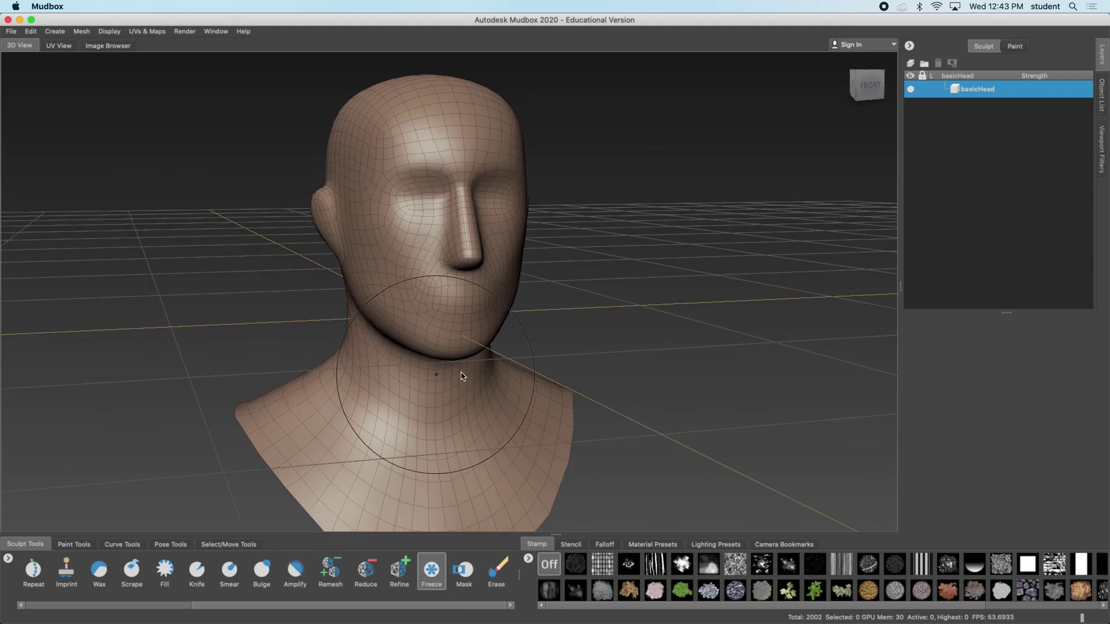
key(b)
drag(512, 343, 496, 348)
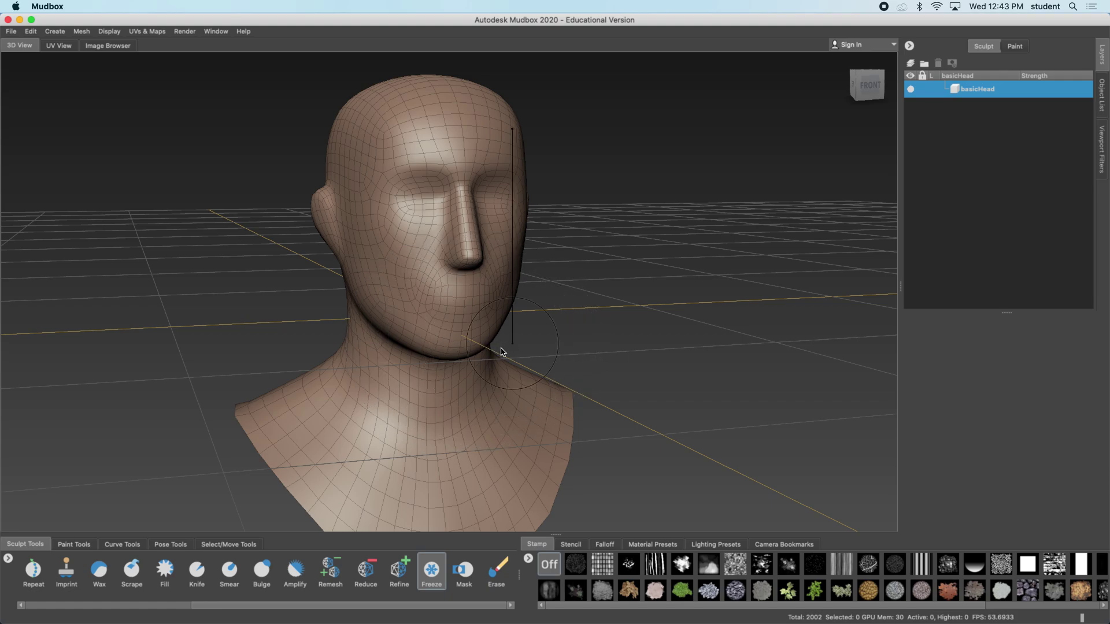
mouse_move(465, 205)
mouse_down()
mouse_move(446, 285)
mouse_move(508, 297)
mouse_up()
click(263, 569)
mouse_move(471, 210)
mouse_down()
mouse_move(423, 168)
mouse_move(436, 210)
mouse_move(490, 290)
mouse_move(422, 306)
mouse_move(441, 366)
mouse_move(470, 364)
mouse_move(458, 341)
mouse_up()
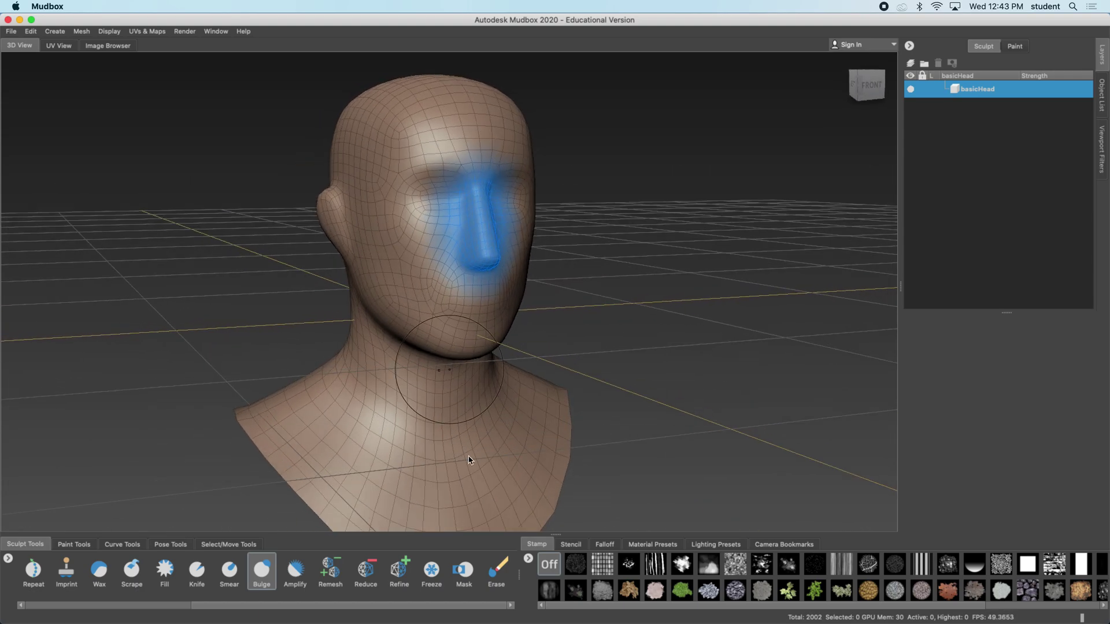
Return to the Freeze brush and unfreeze the entire head
click(432, 571)
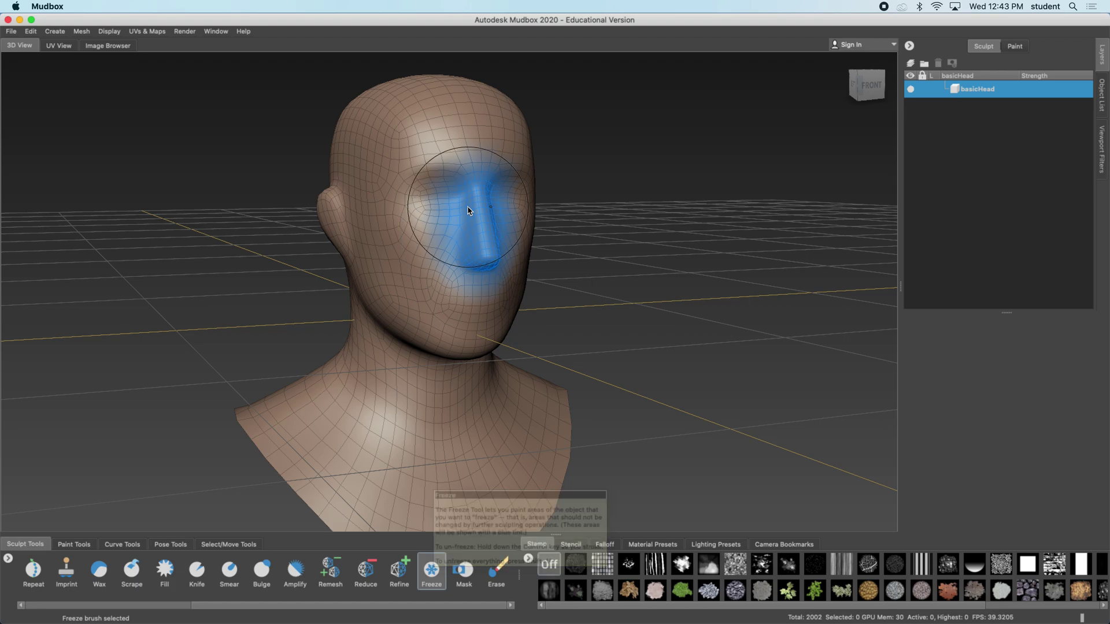
key(shift+u)
alt+drag(577, 249, 502, 259)
alt+drag(392, 265, 475, 283)
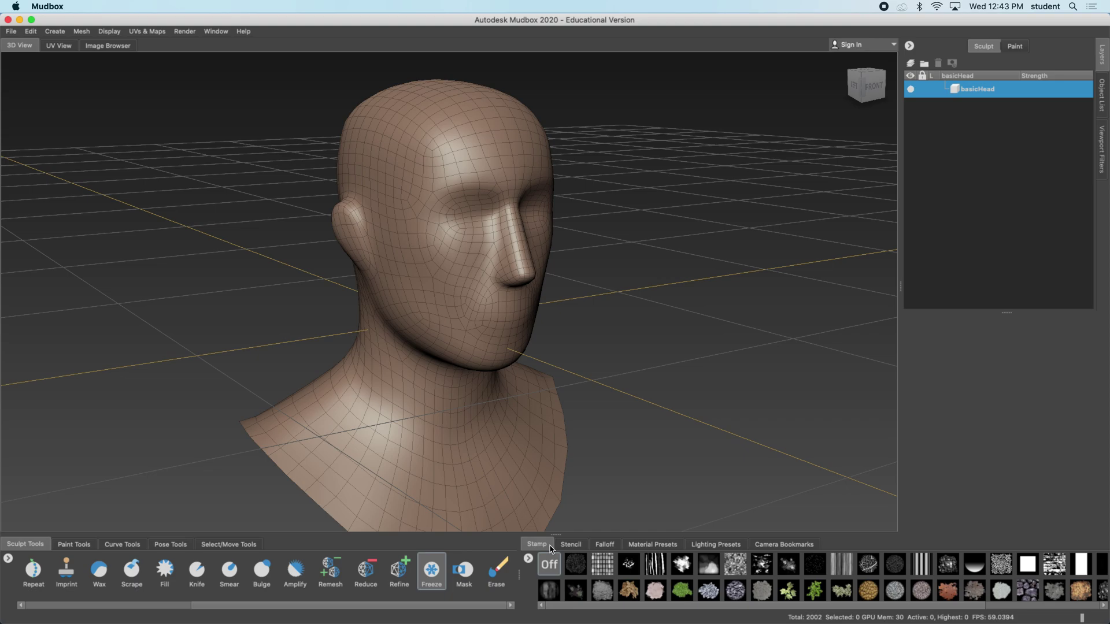
alt+drag(533, 315, 455, 224)
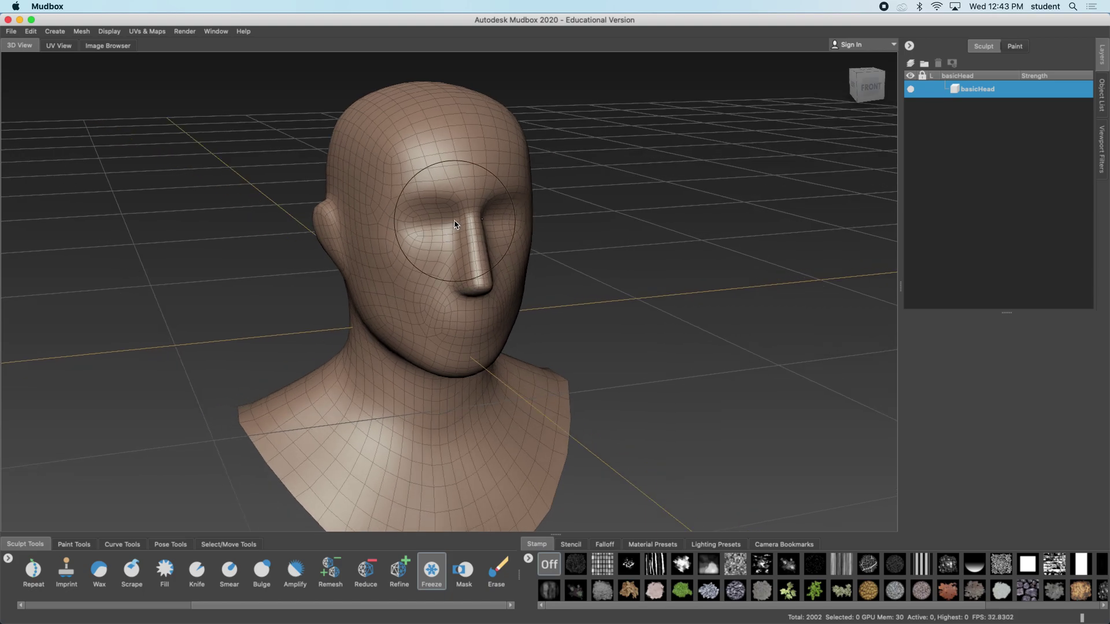